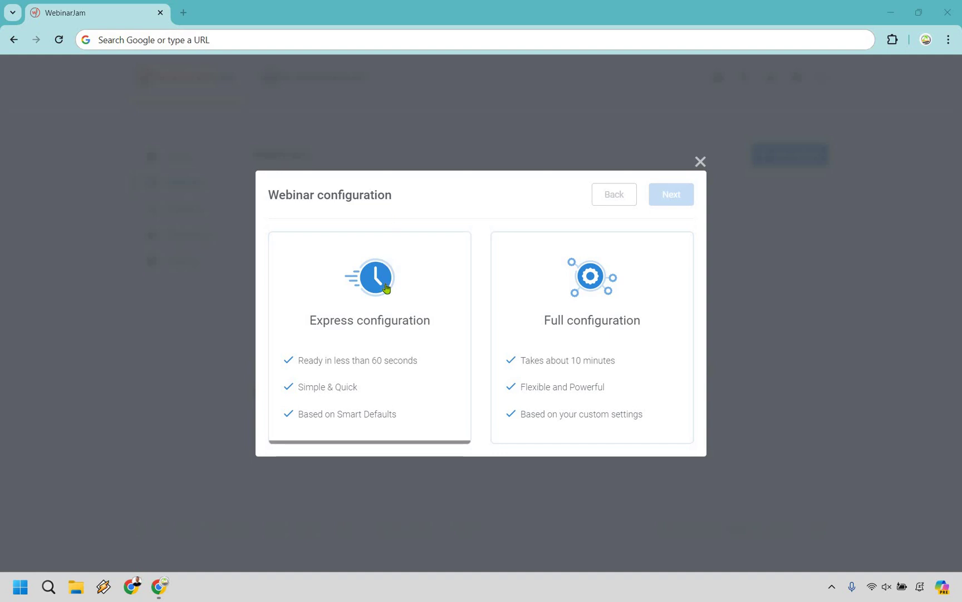
- Start a webinar using the Express configuration with the Right now timing option
left_click(386, 288)
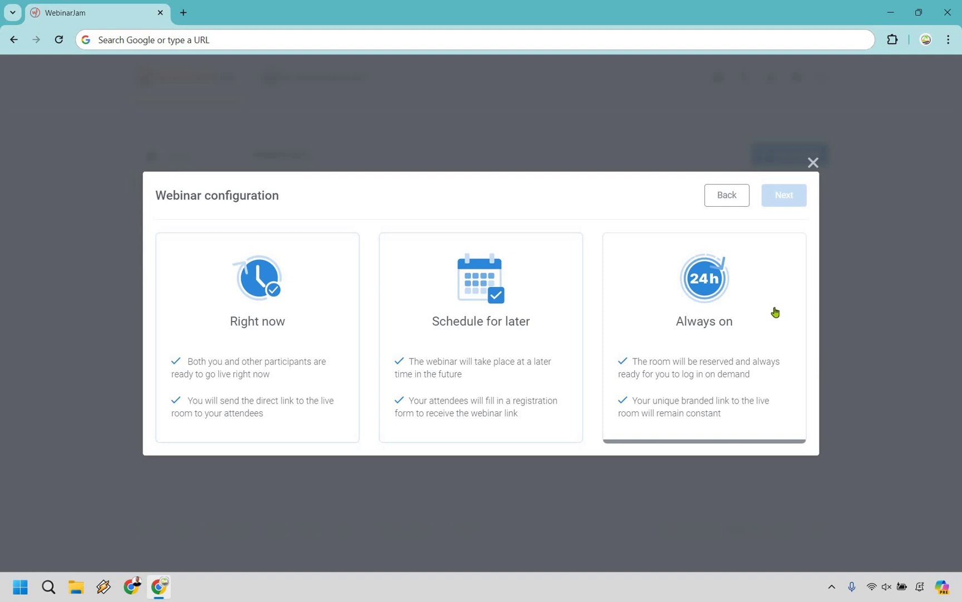
left_click(261, 332)
left_click(323, 257)
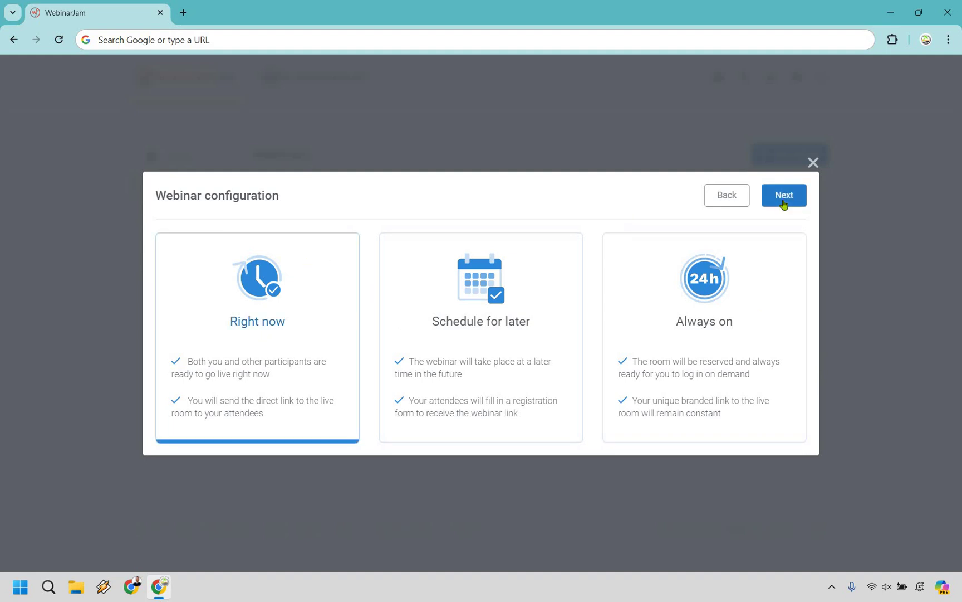
left_click(783, 201)
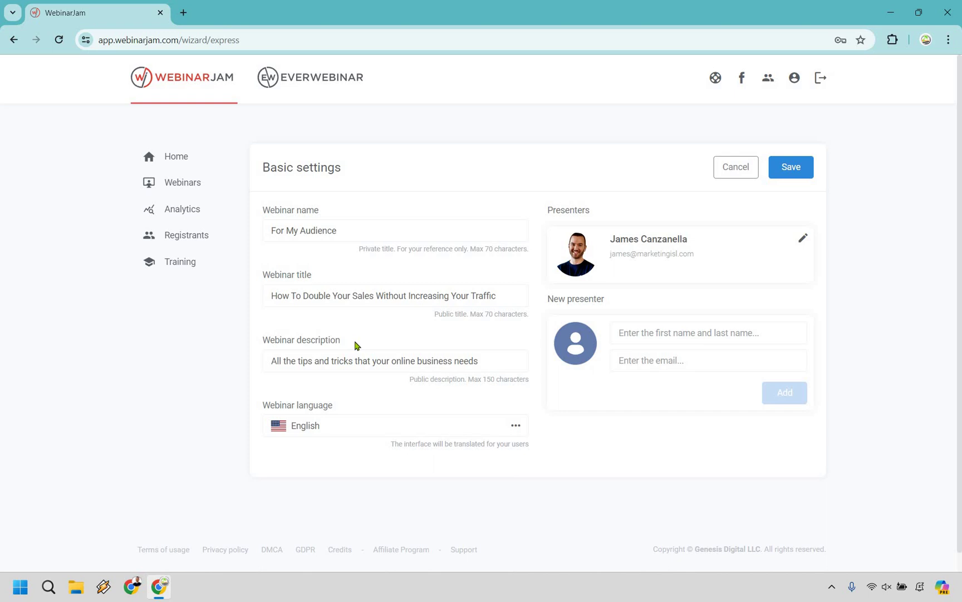
- Look through the webinar language options, keep English, and finish the express webinar setup
left_click(404, 429)
scroll(387, 339, "down", 10)
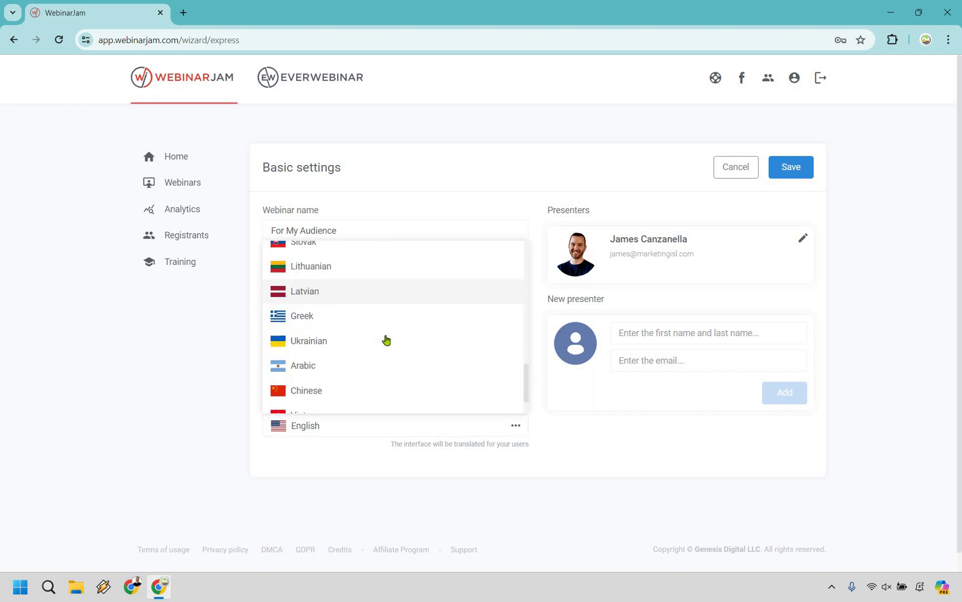
scroll(387, 340, "down", 1)
scroll(387, 339, "up", 10)
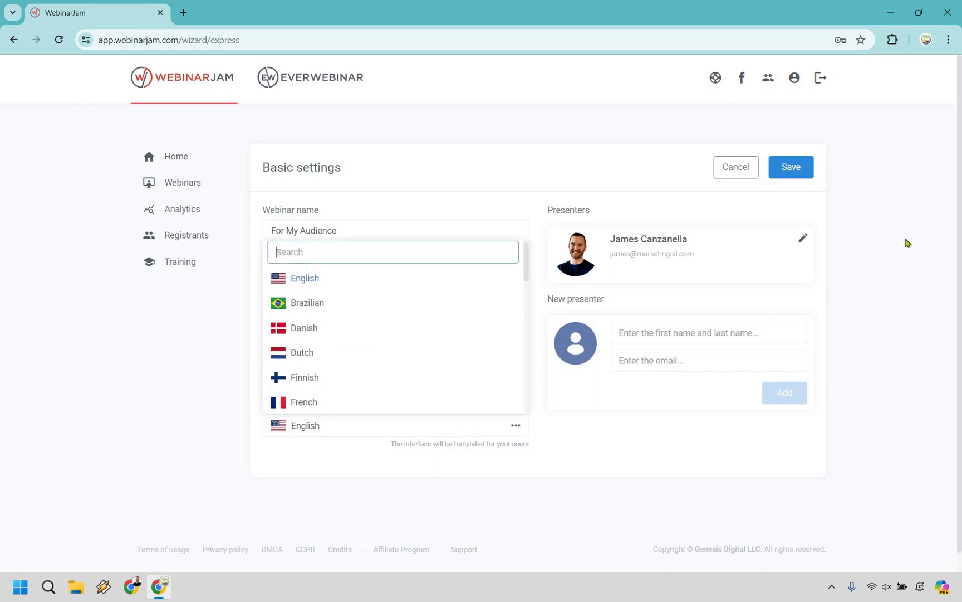
left_click(897, 218)
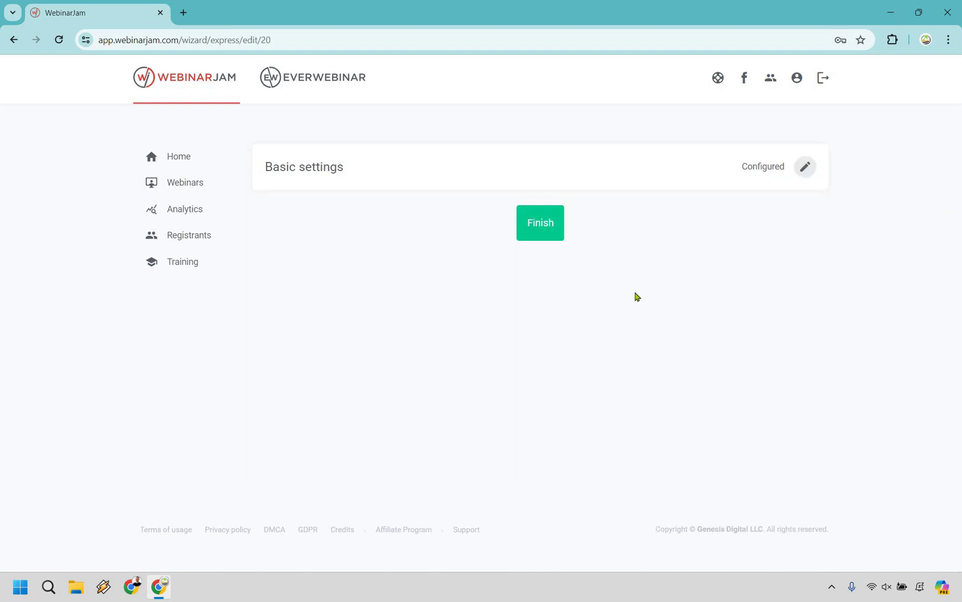
left_click(548, 228)
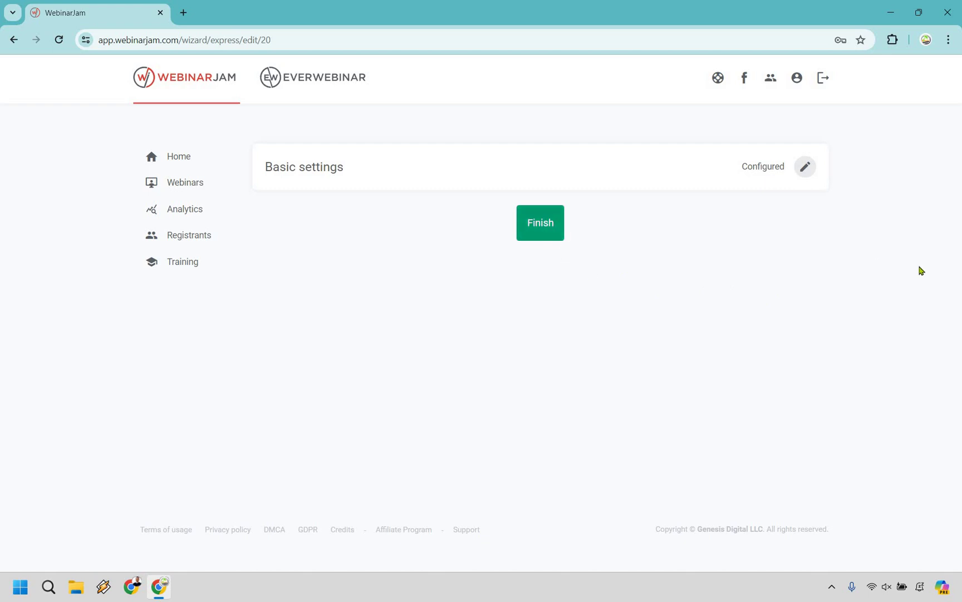
left_click(585, 323)
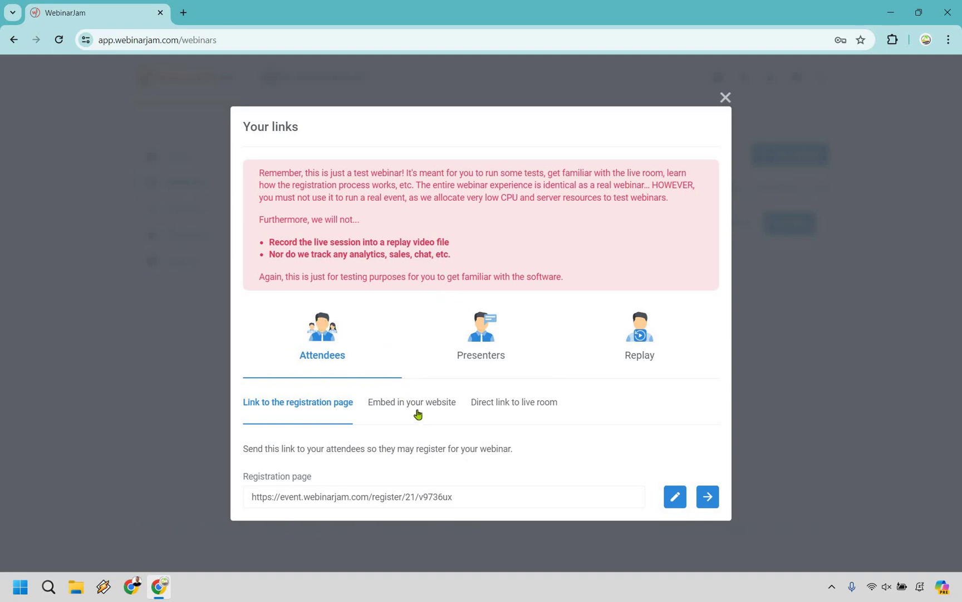
- Review the webinar's website embed and direct live room links for attendees, plus the presenter and replay links
left_click(417, 412)
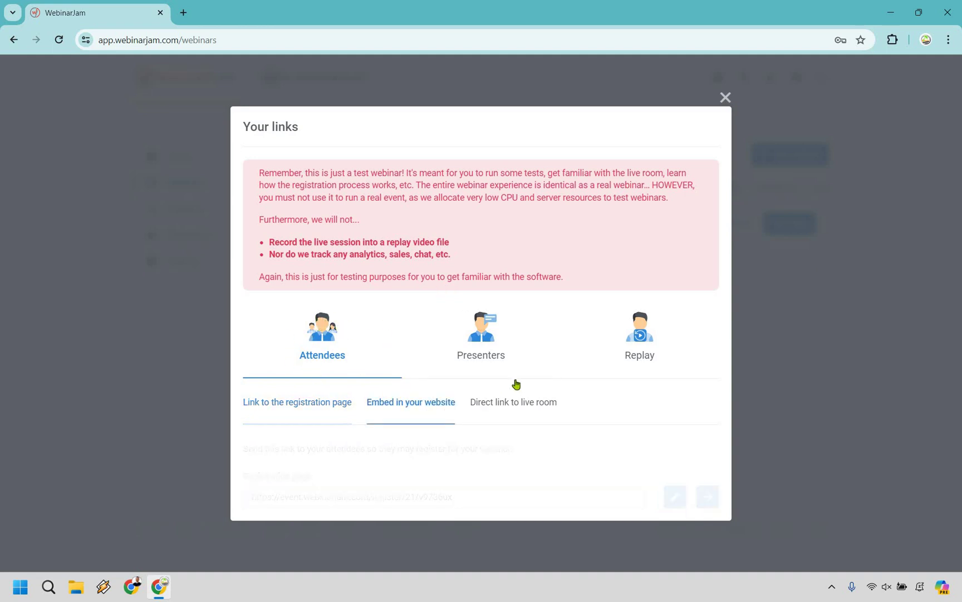
left_click(549, 390)
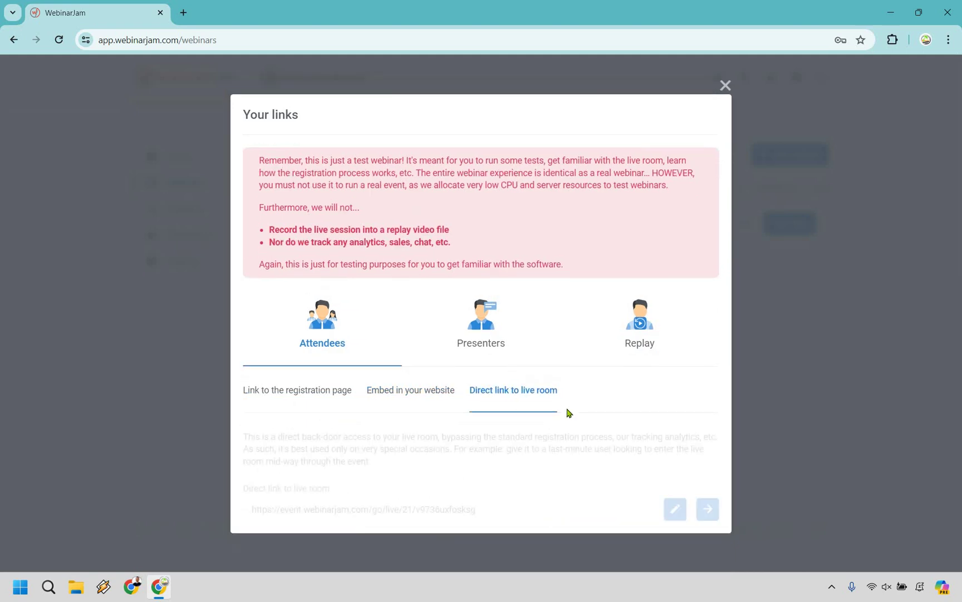
left_click(485, 334)
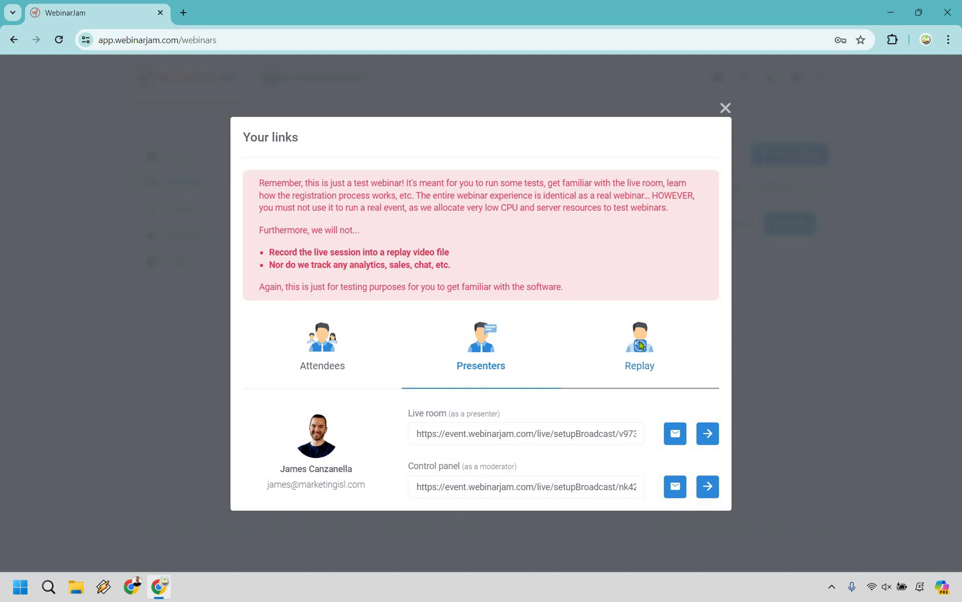
left_click(636, 377)
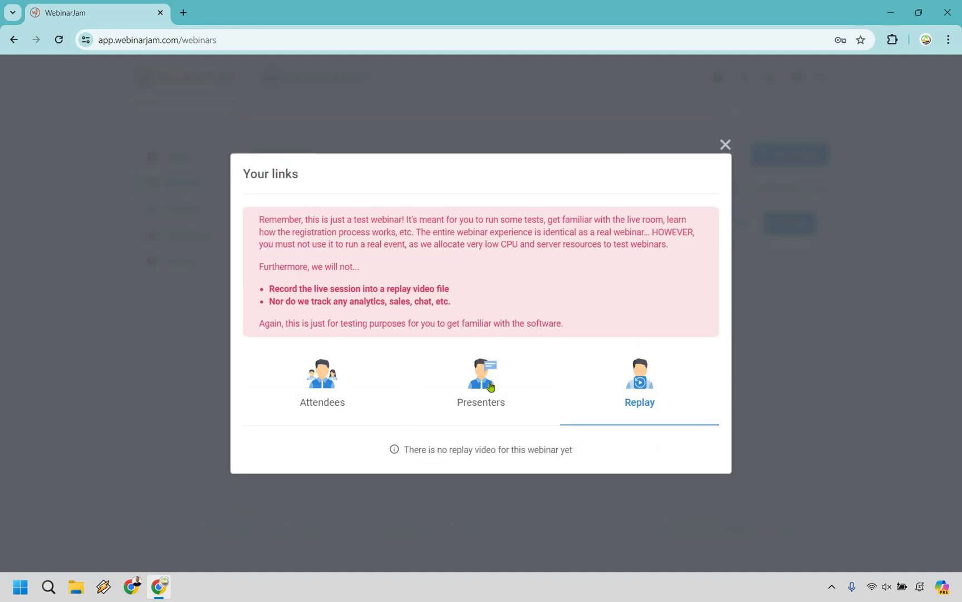
- Open the live room as a presenter, confirm the video and audio signal, and enter the room
left_click(552, 356)
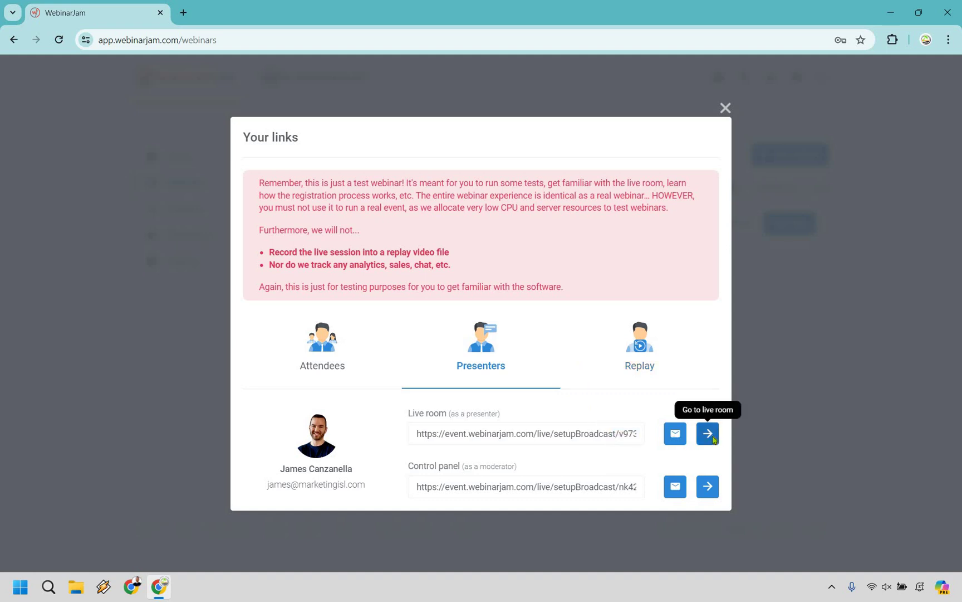
left_click(708, 434)
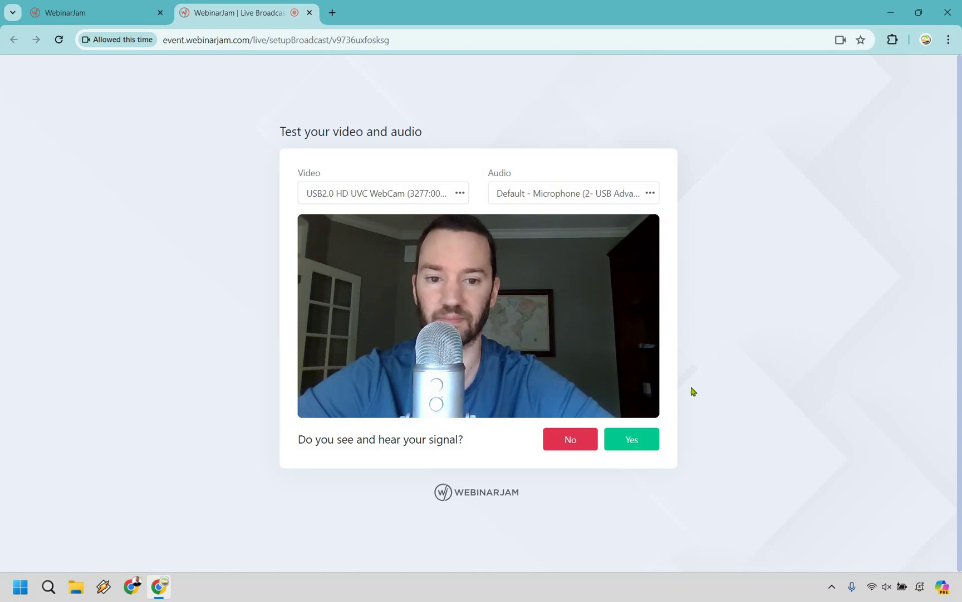
left_click(647, 446)
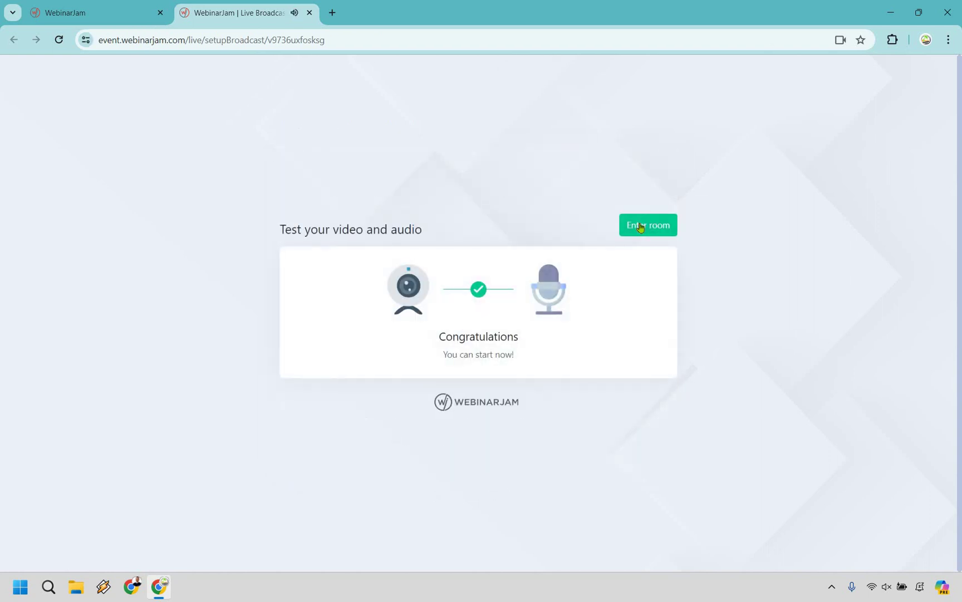
left_click(641, 225)
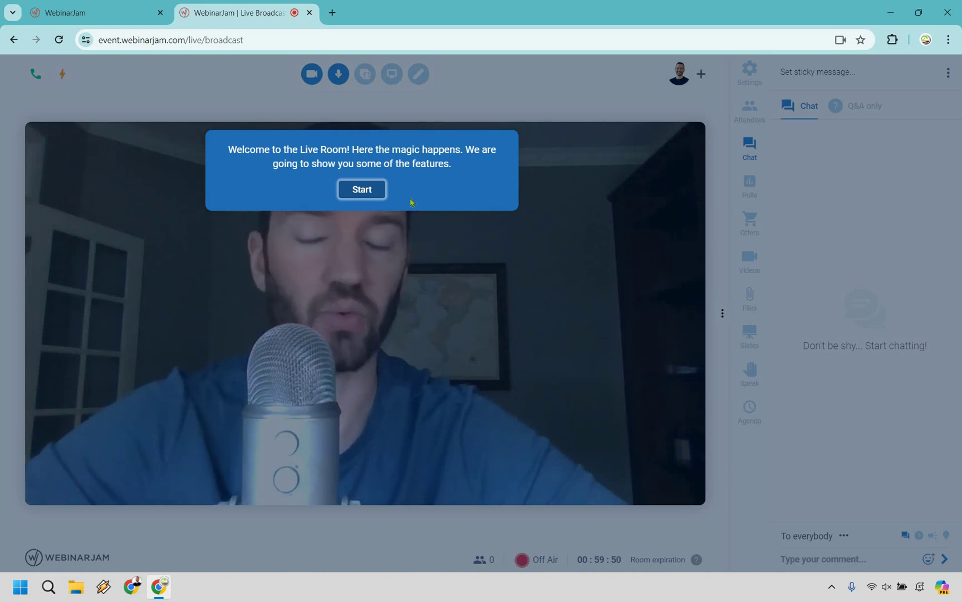
- Go through the four-part live room introduction tour and close it
left_click(368, 195)
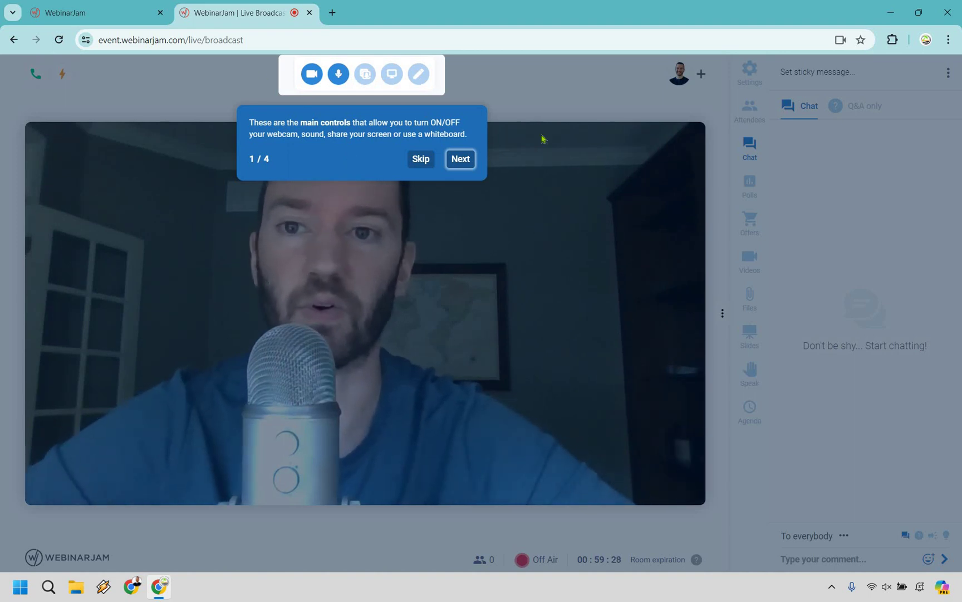
left_click(462, 162)
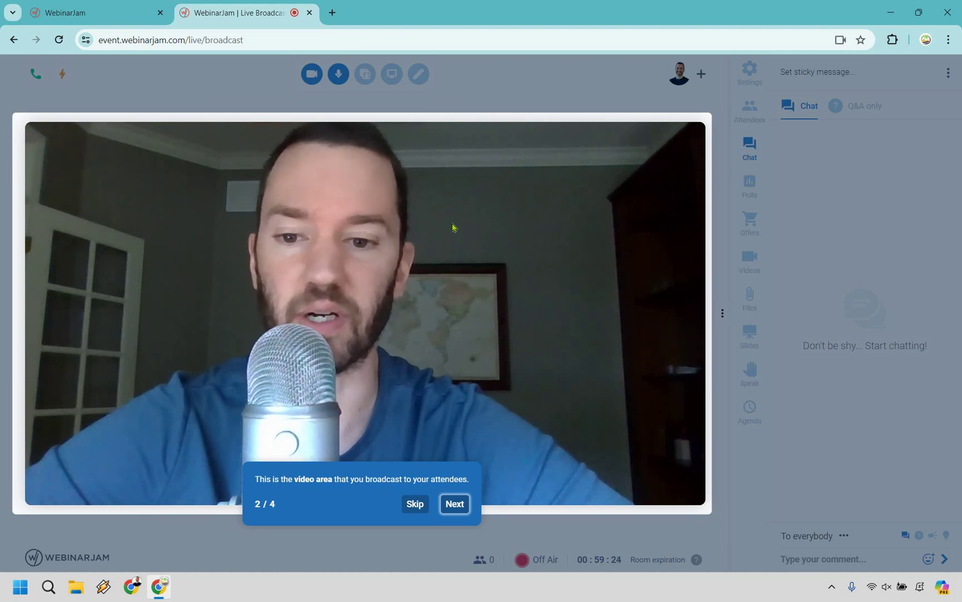
left_click(456, 503)
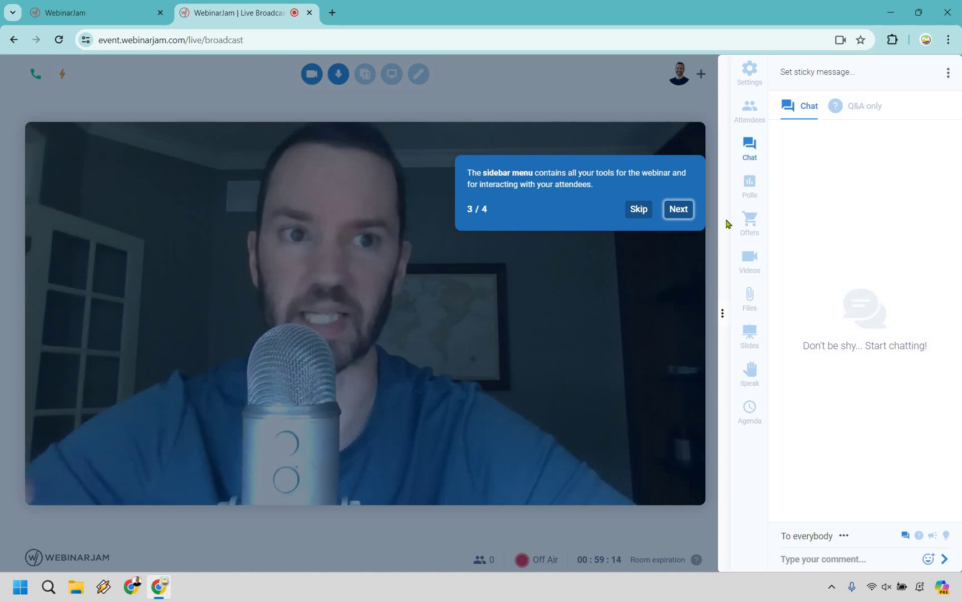
left_click(677, 209)
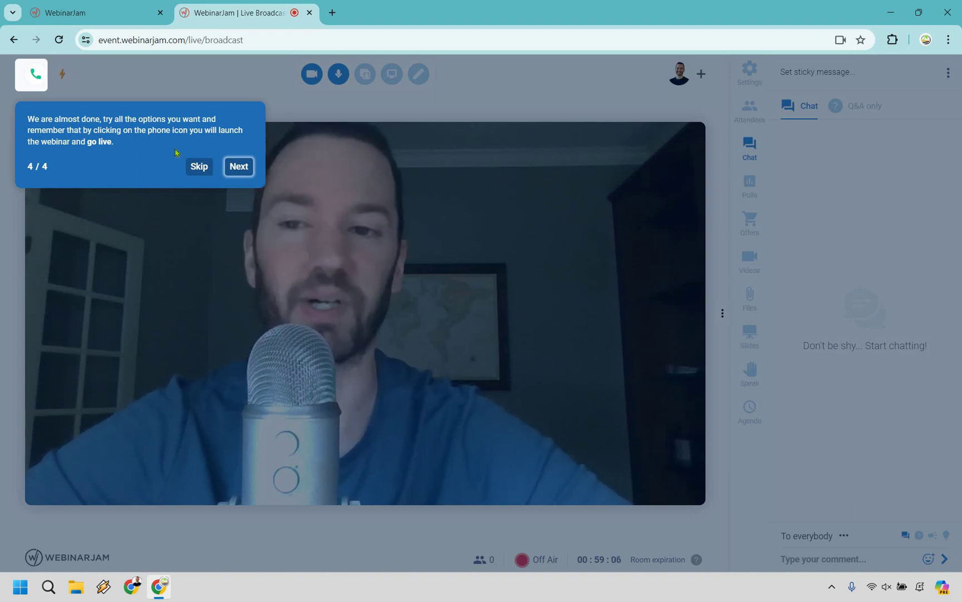
key("Return")
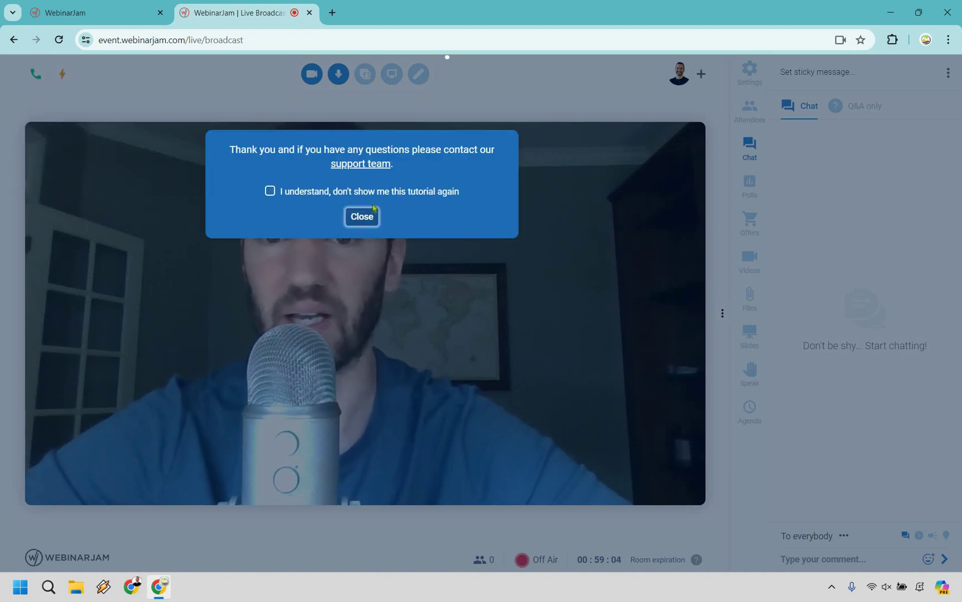
key("Return")
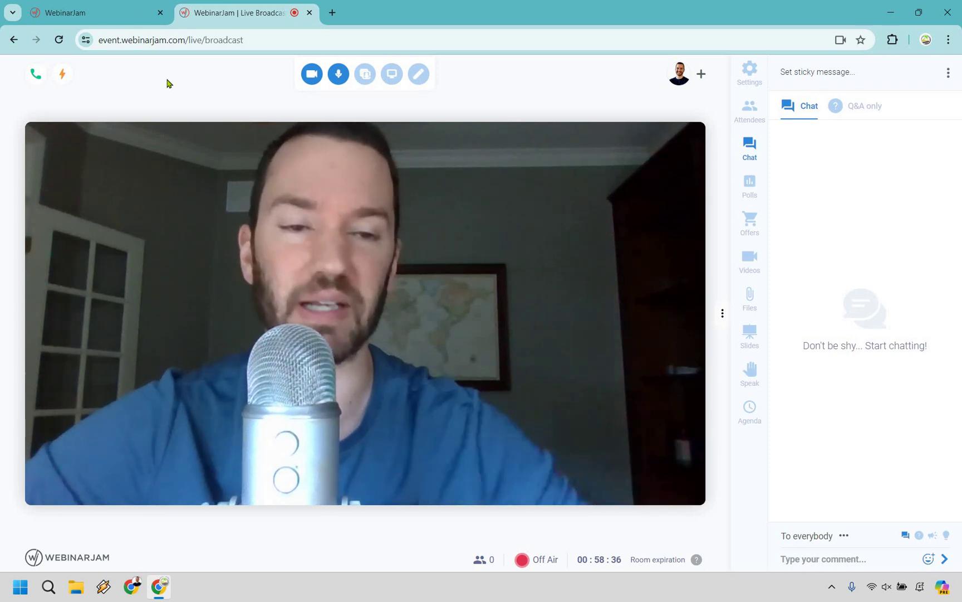
- Examine the live room's attendees, chat, polls, offers, videos, files, slides, speak and agenda tools, including the blank new-offer form
left_click(750, 106)
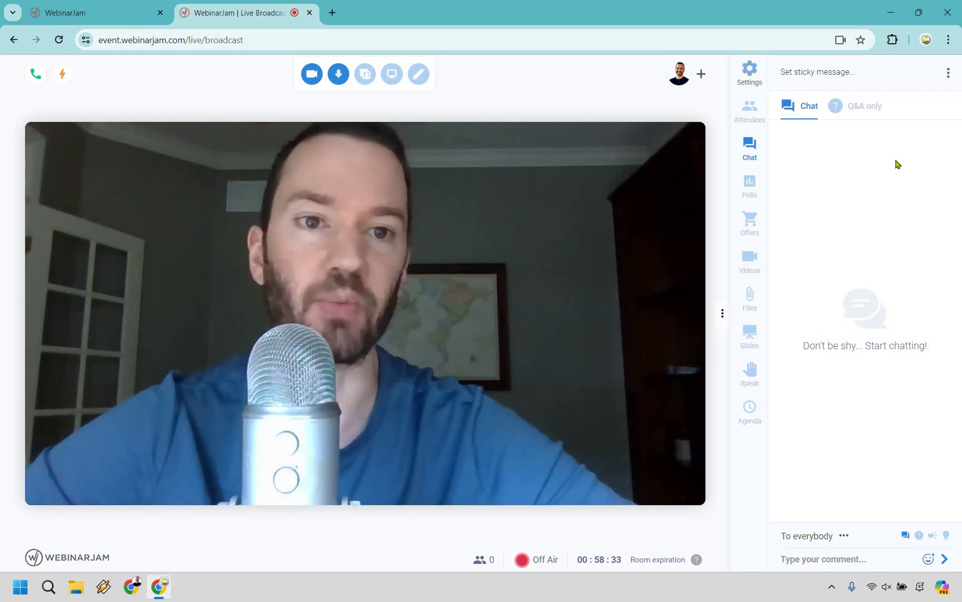
left_click(747, 149)
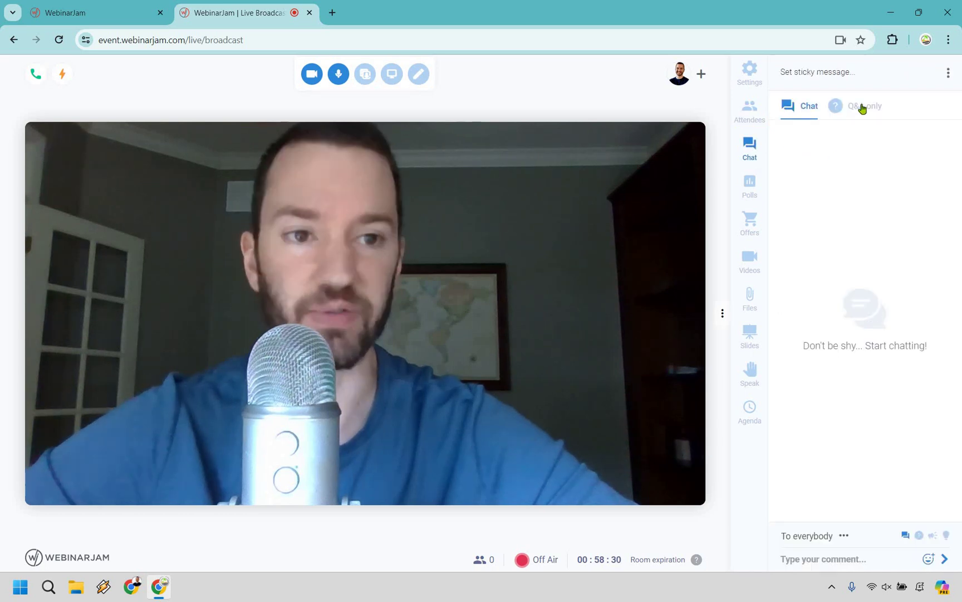
left_click(750, 183)
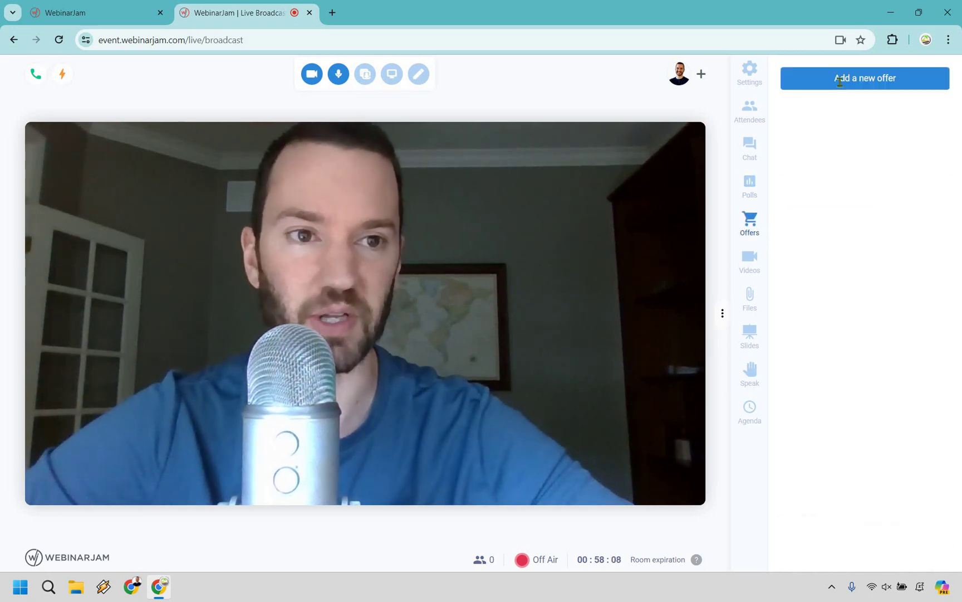
left_click(886, 78)
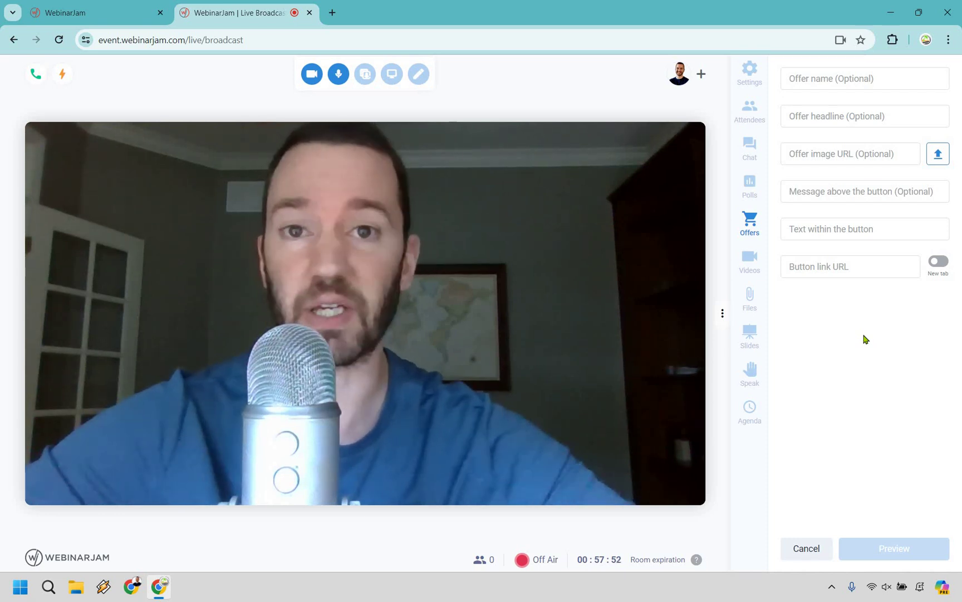
left_click(757, 260)
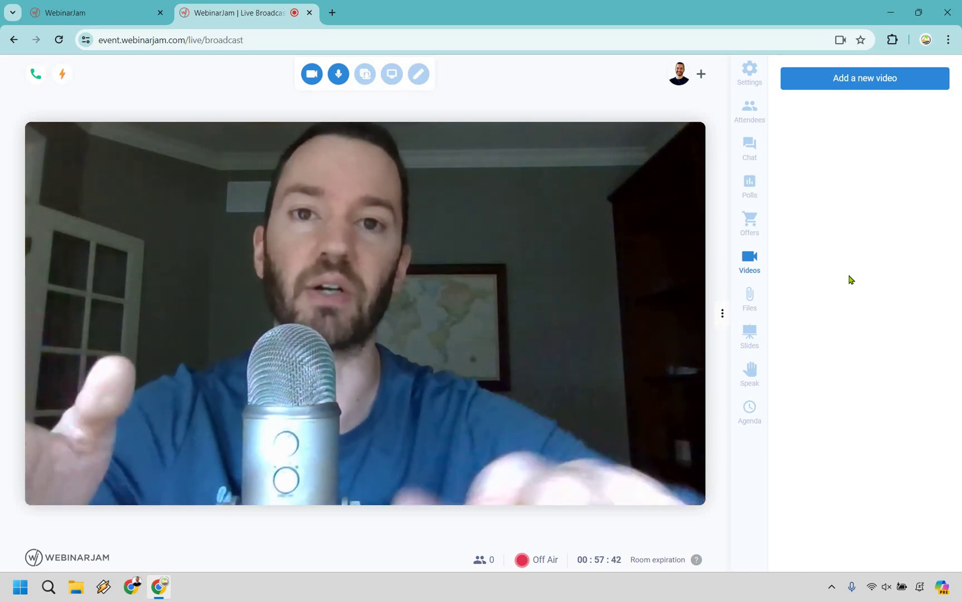
left_click(749, 307)
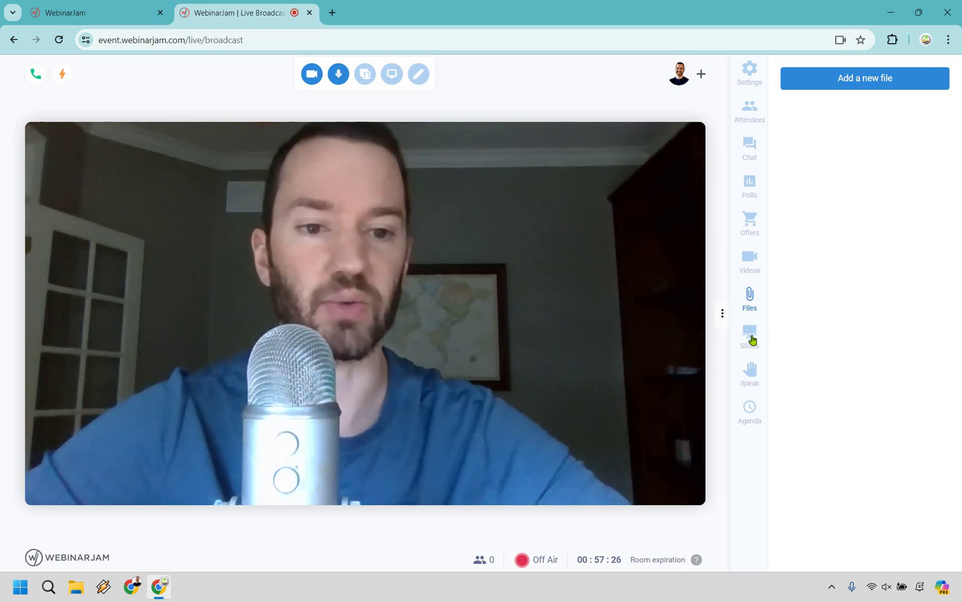
left_click(751, 336)
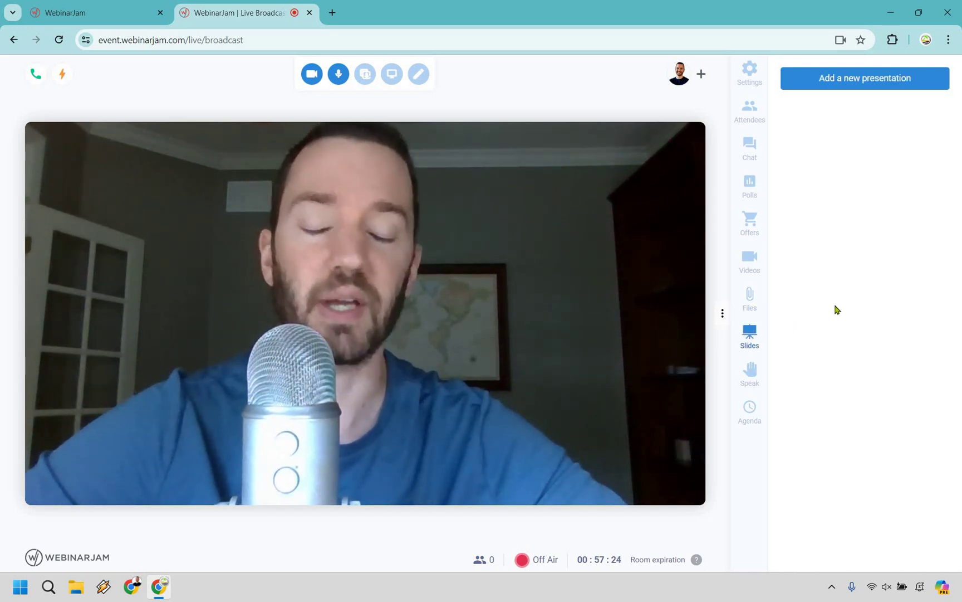
left_click(753, 384)
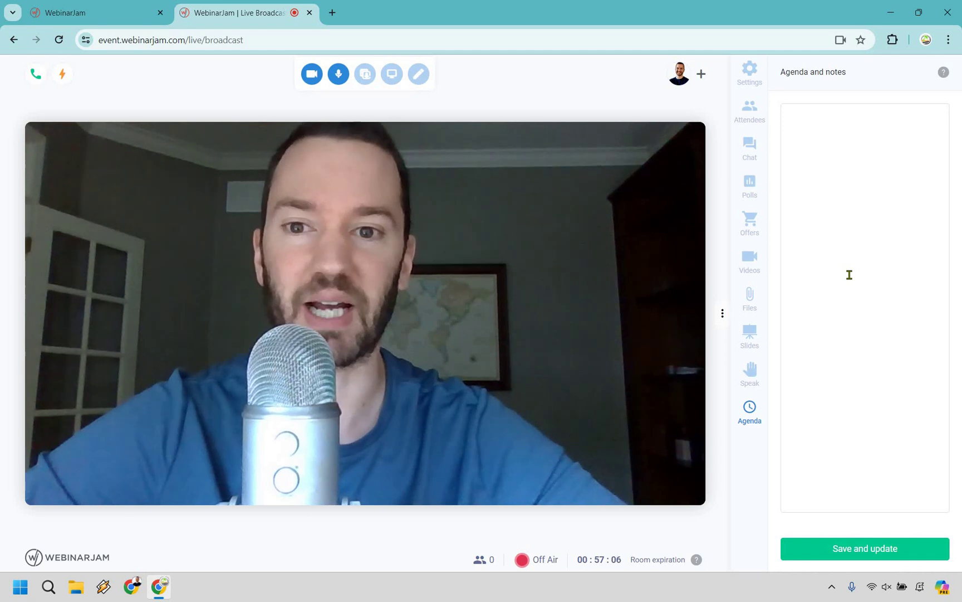
- Leave the live room, start a new webinar with Full configuration and the Right now option, and save its basic settings
left_click(309, 12)
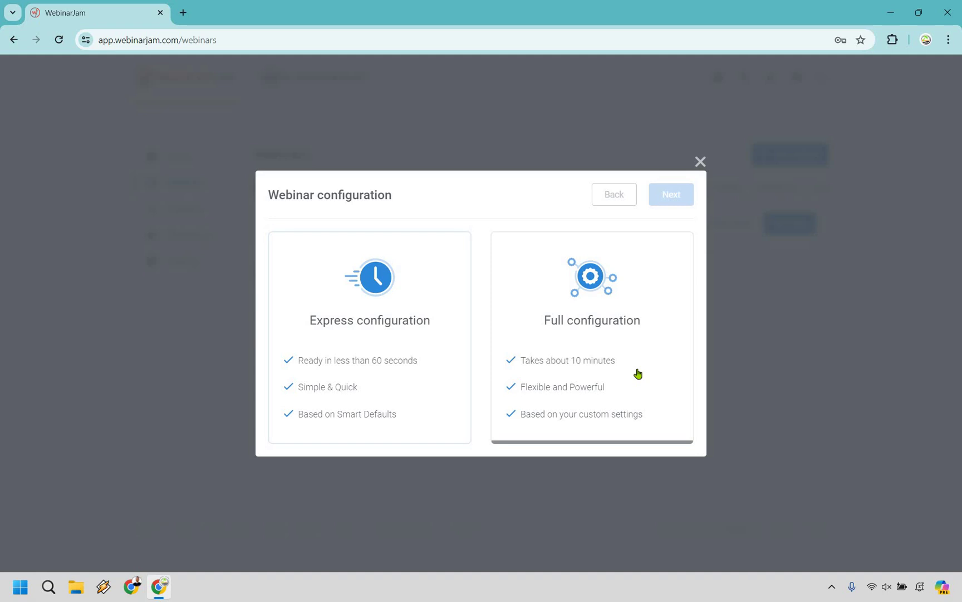
left_click(526, 356)
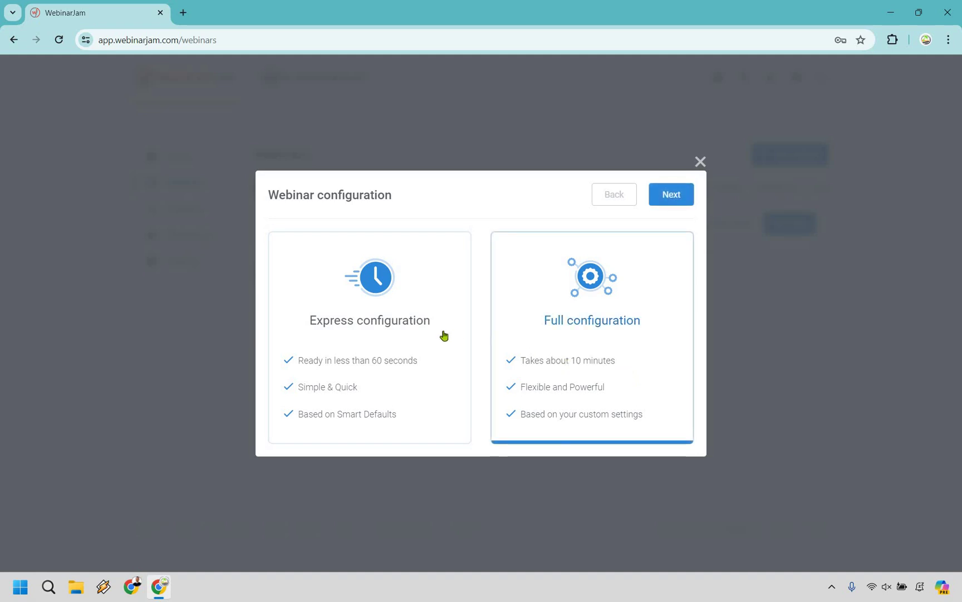
left_click(670, 195)
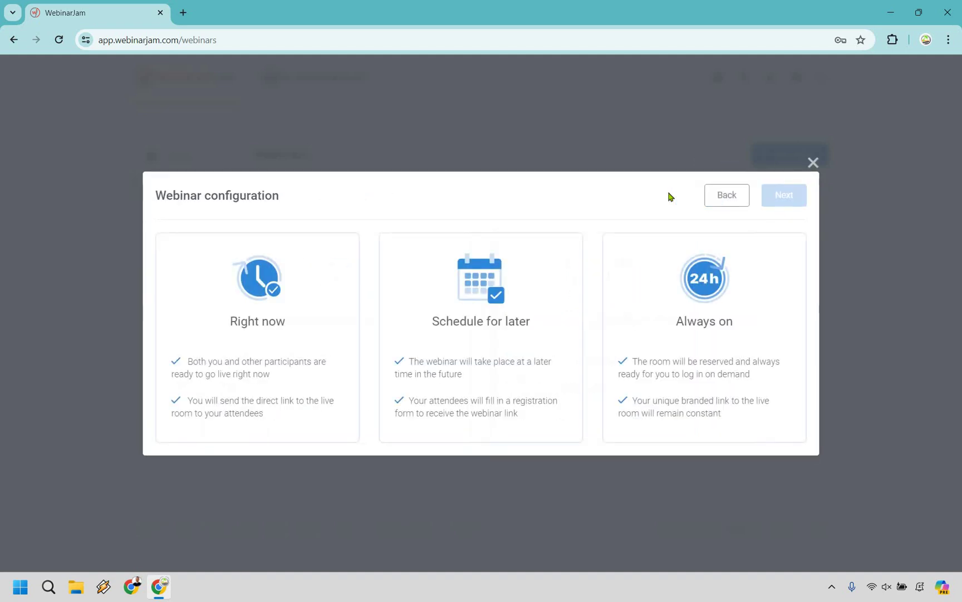
left_click(274, 305)
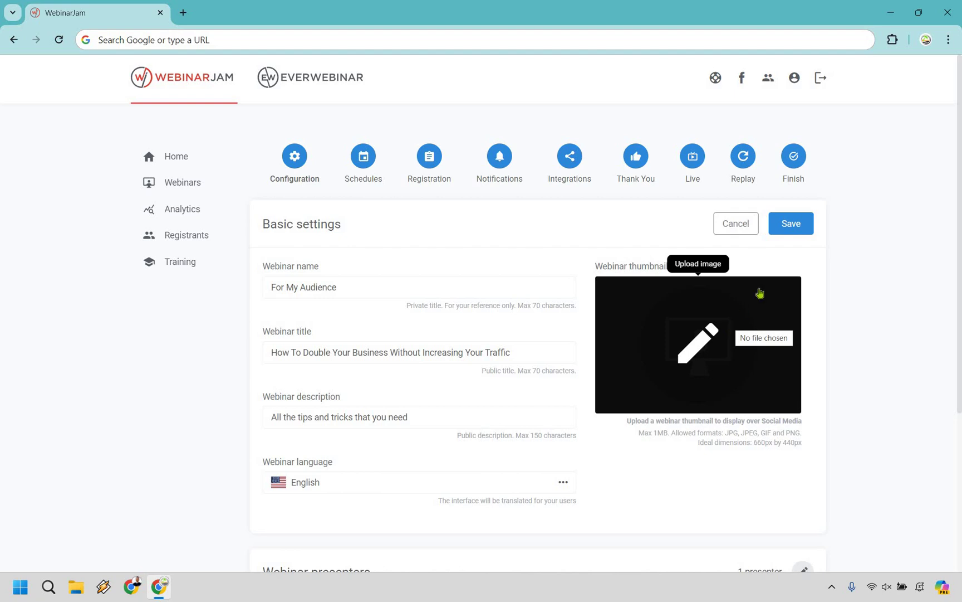
left_click(791, 223)
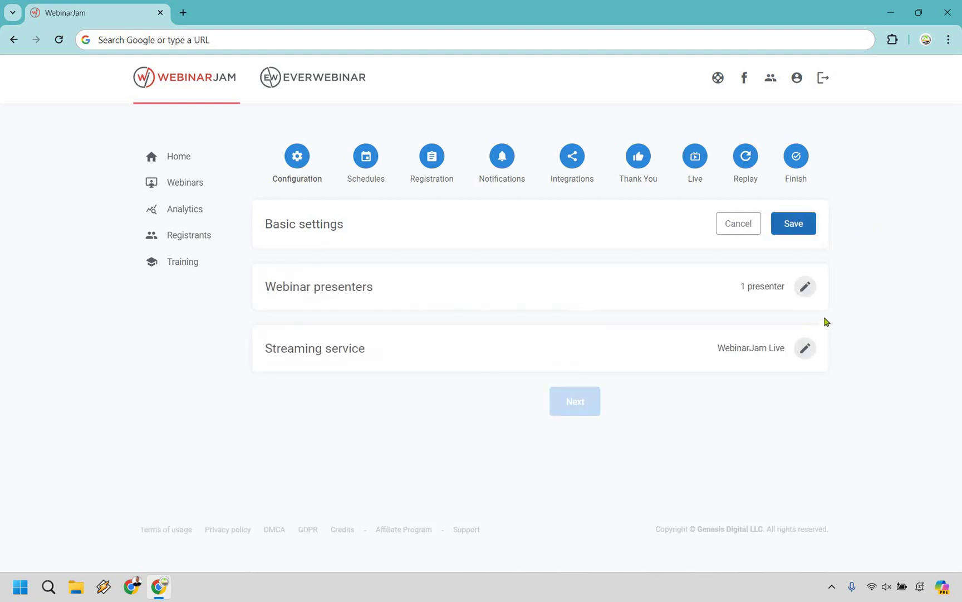
- Save the webinar presenters with only the existing host, and open the streaming service options
left_click(805, 286)
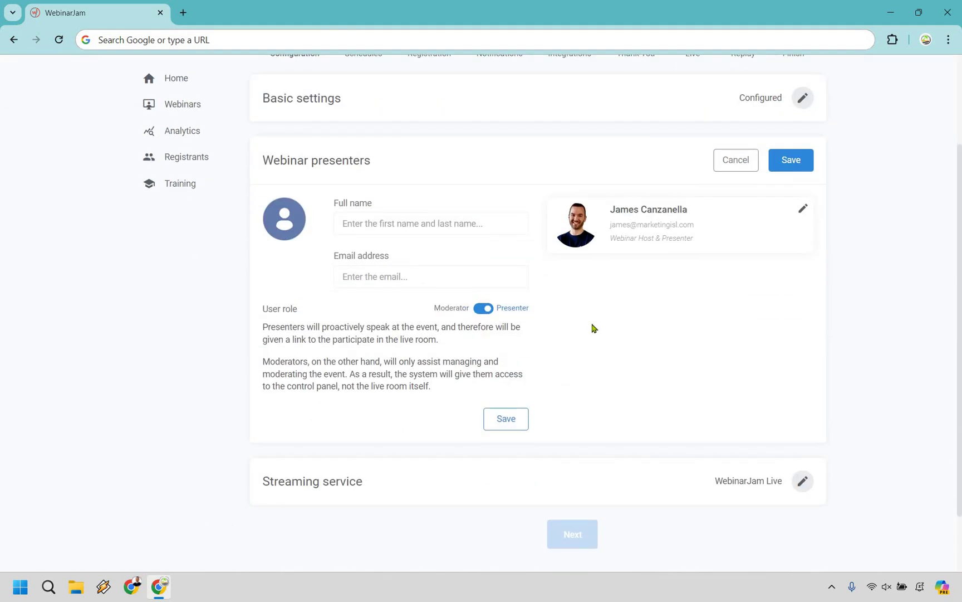
left_click(796, 167)
left_click(812, 346)
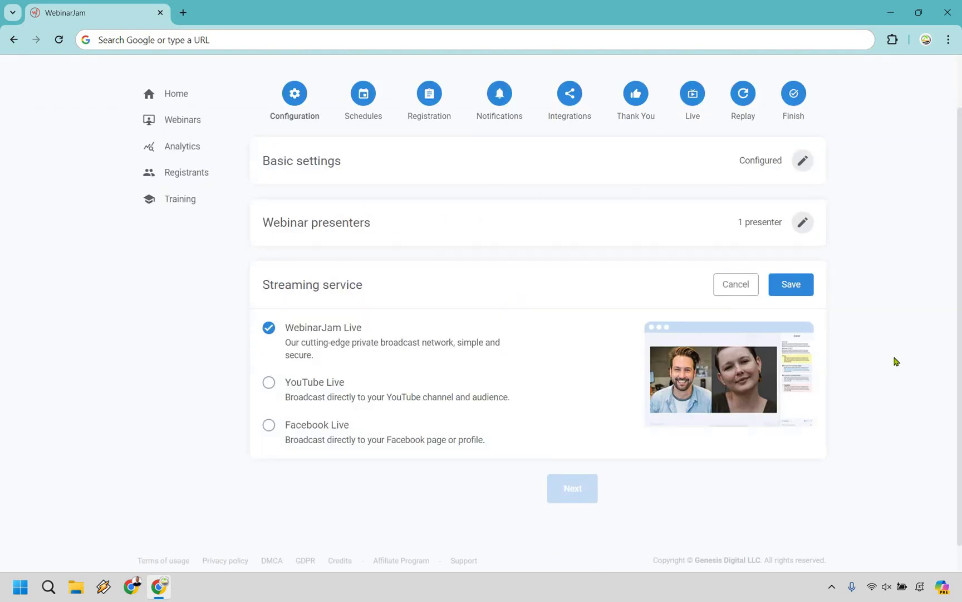
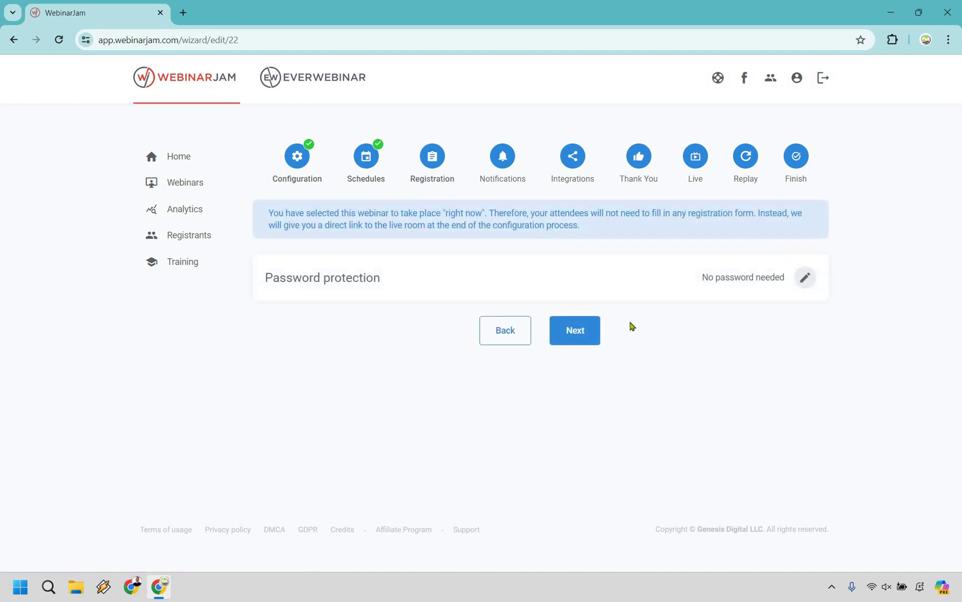
- Advance the webinar setup past Registration and Notifications to the email autoresponder integrations
left_click(577, 332)
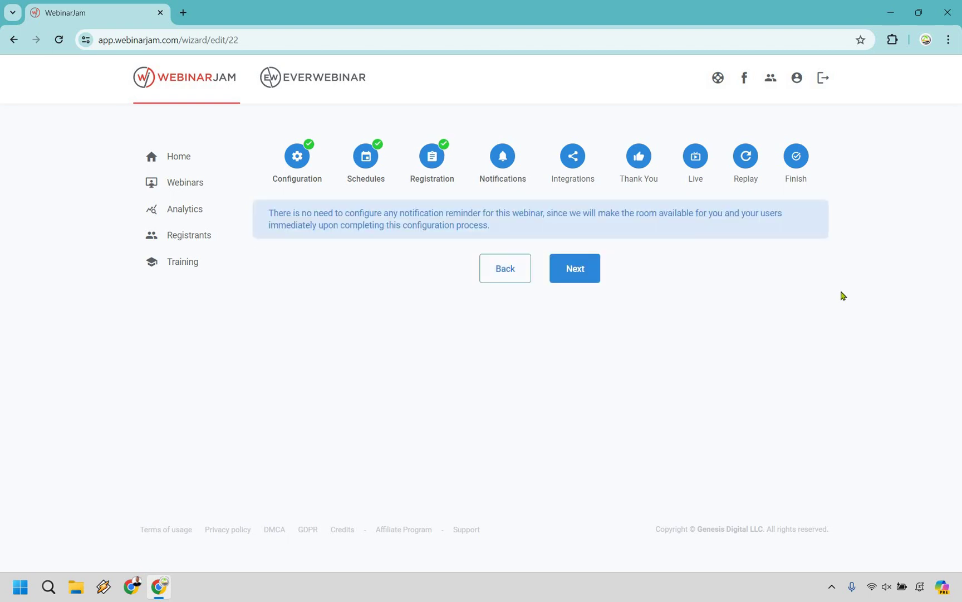
left_click(575, 269)
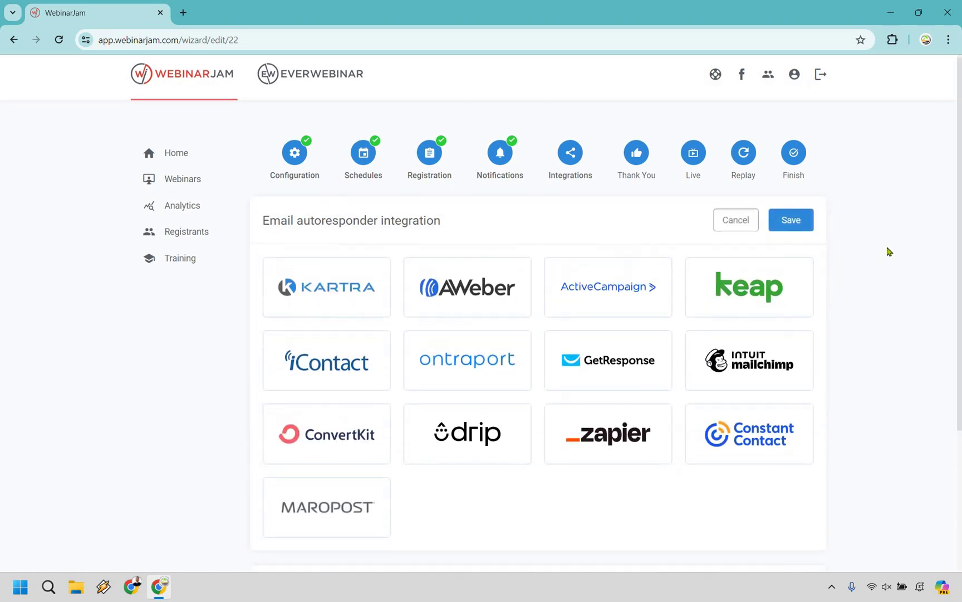
scroll(887, 251, "down", 1)
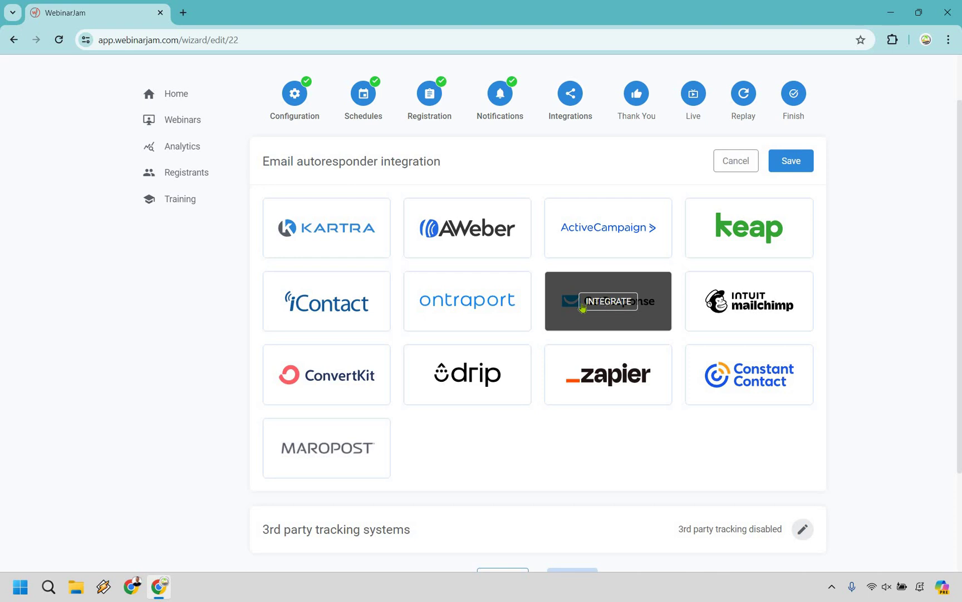
- Look at the GetResponse connection form, close it, and save the email autoresponder integration without connecting a service
left_click(615, 306)
scroll(356, 479, "down", 2)
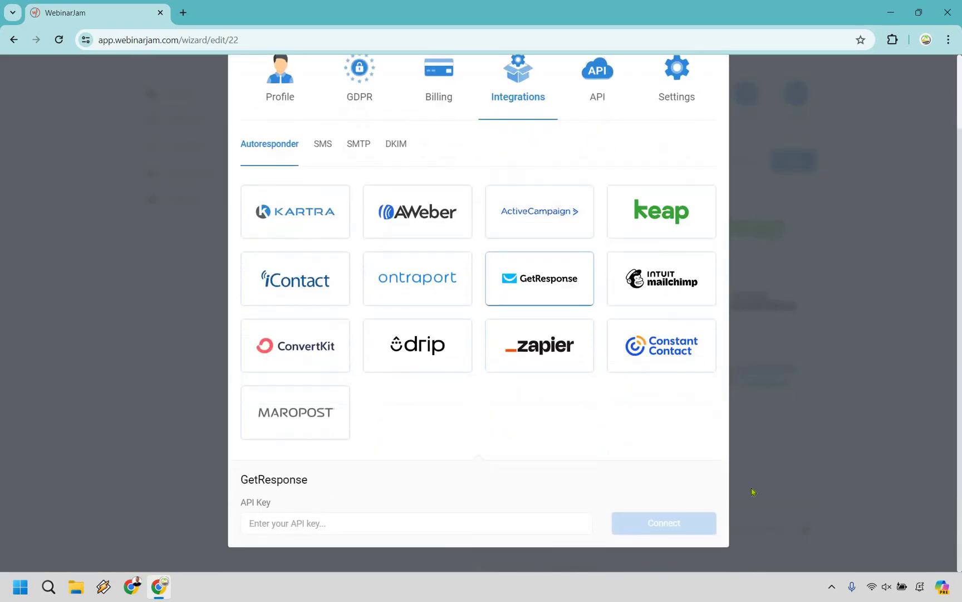
scroll(713, 84, "up", 2)
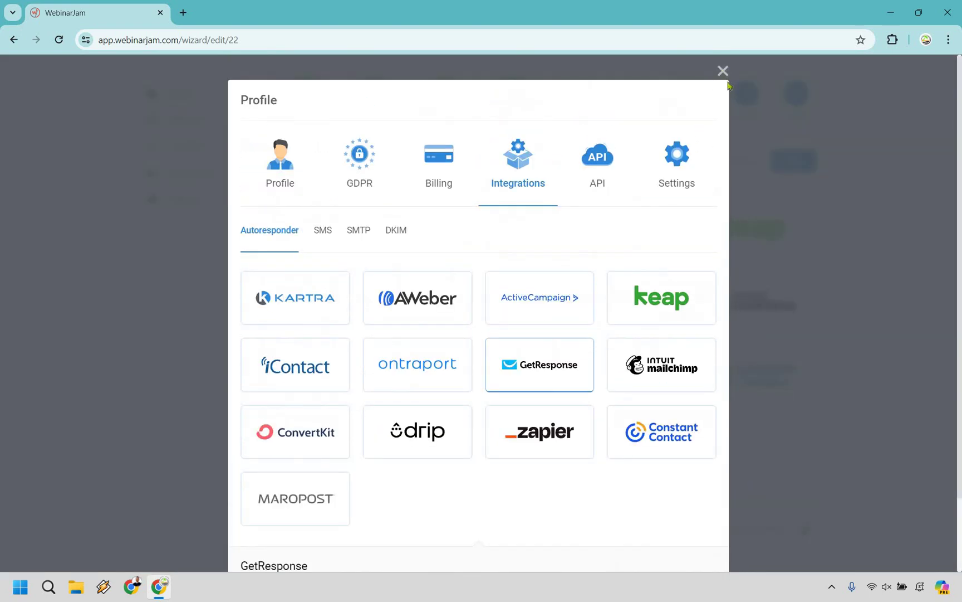
left_click(798, 162)
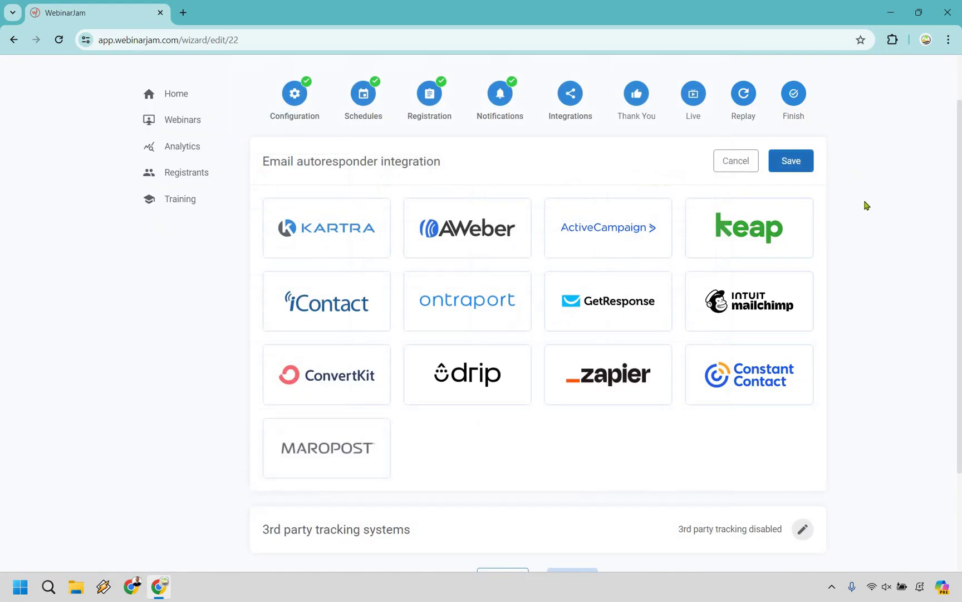
- Save the 3rd party tracking systems with "I don't use any 3rd party tracking" and advance to the Live stage
left_click(806, 285)
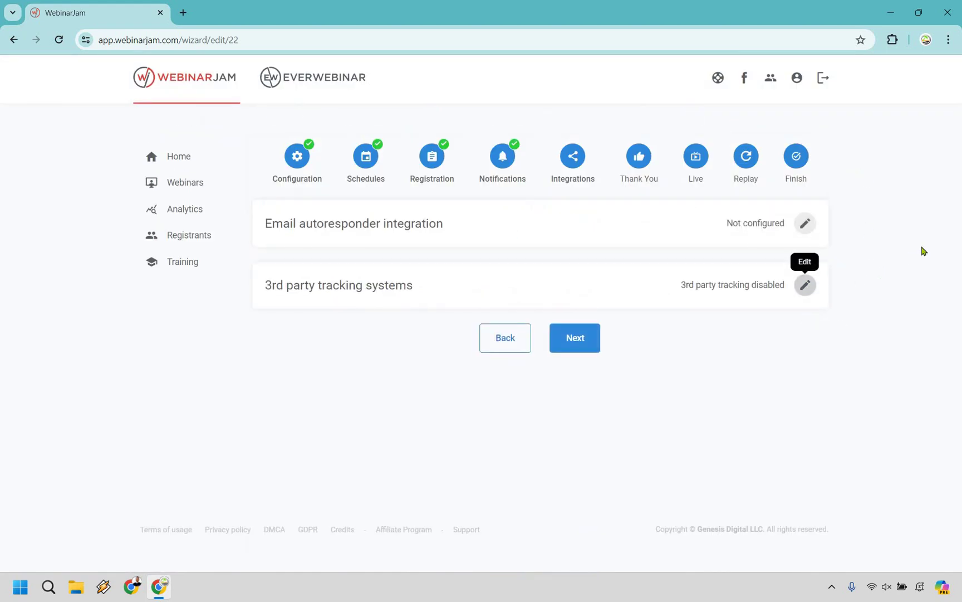
scroll(921, 248, "down", 2)
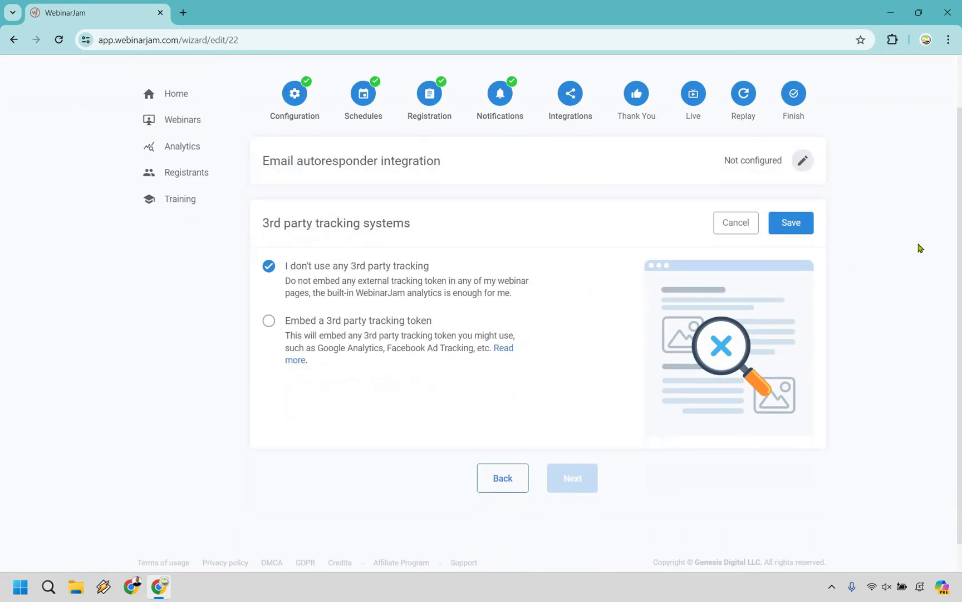
scroll(920, 248, "up", 2)
scroll(919, 248, "down", 2)
scroll(813, 283, "up", 2)
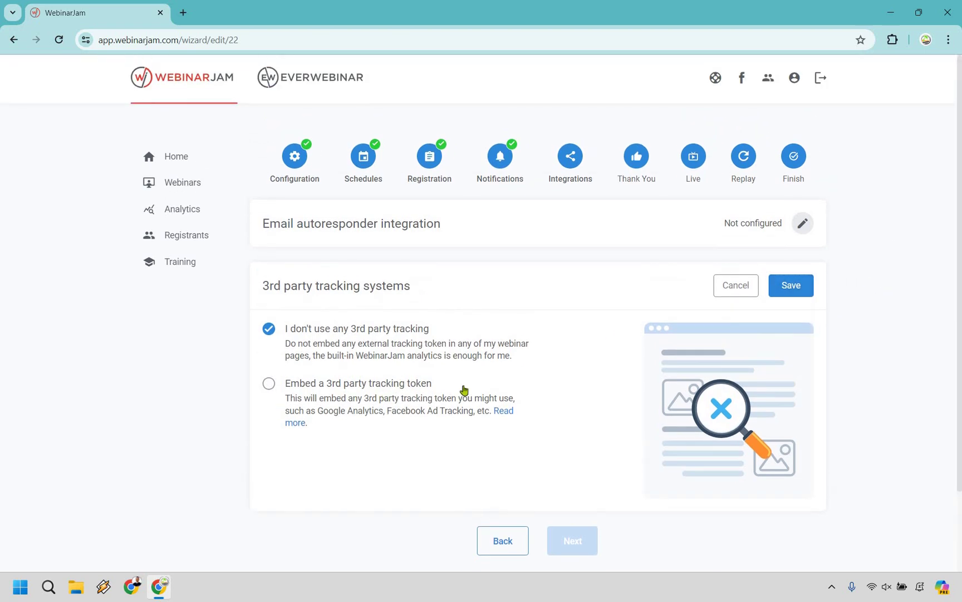
left_click(777, 283)
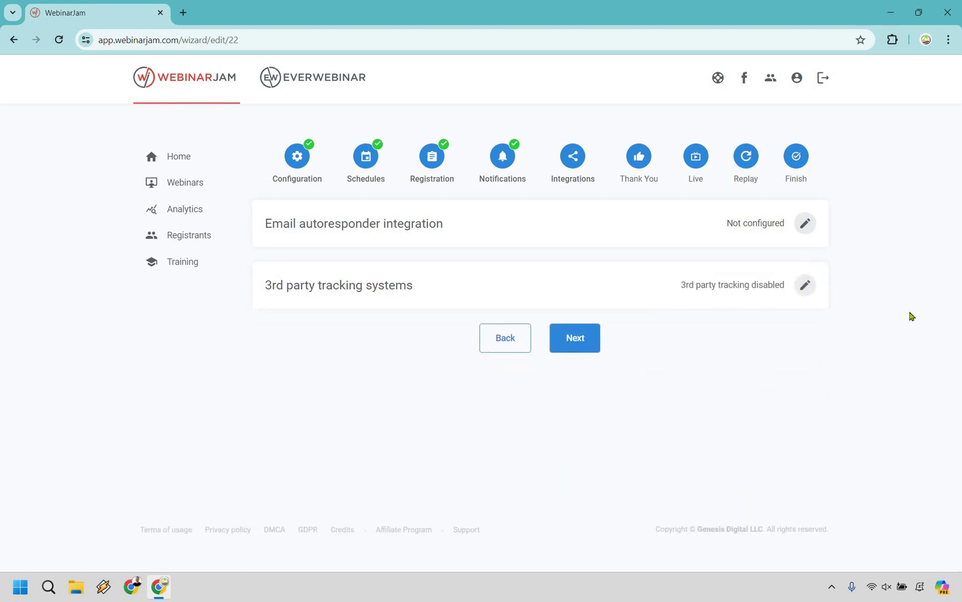
left_click(578, 257)
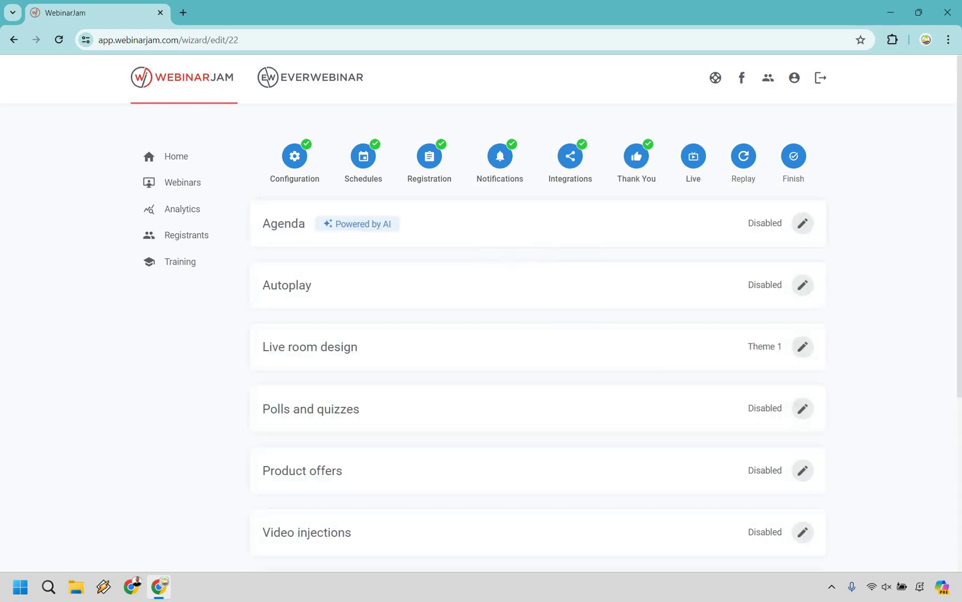
- Examine the agenda settings and the autoplay options with their waiting room images, leaving both sections disabled
left_click(803, 224)
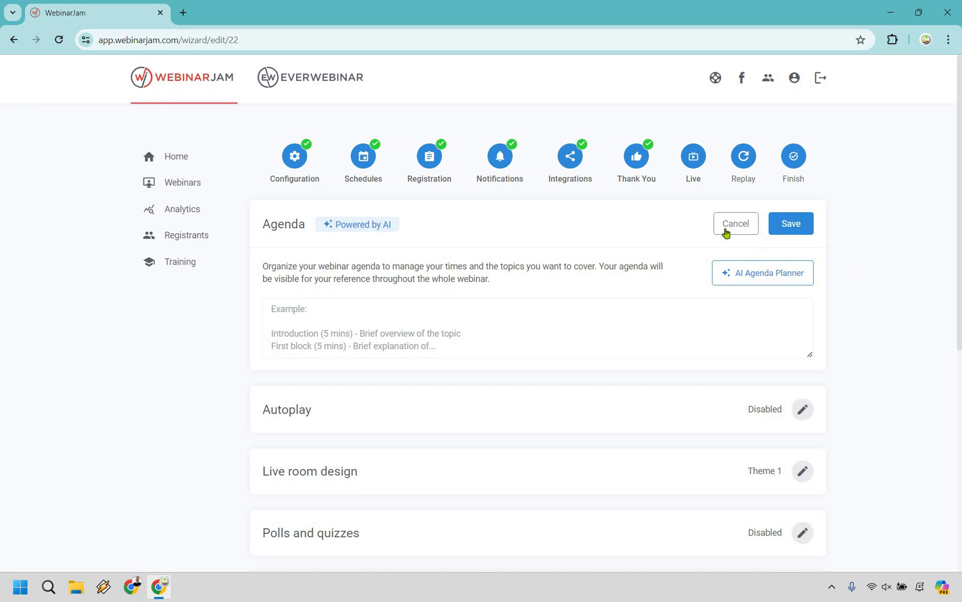
left_click(805, 223)
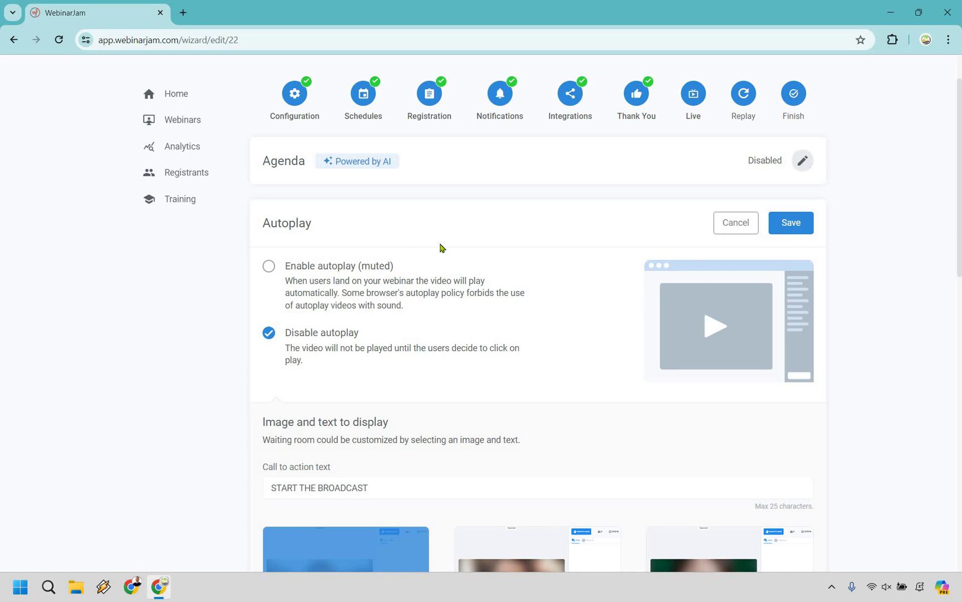
scroll(446, 281, "down", 1)
scroll(447, 281, "down", 1)
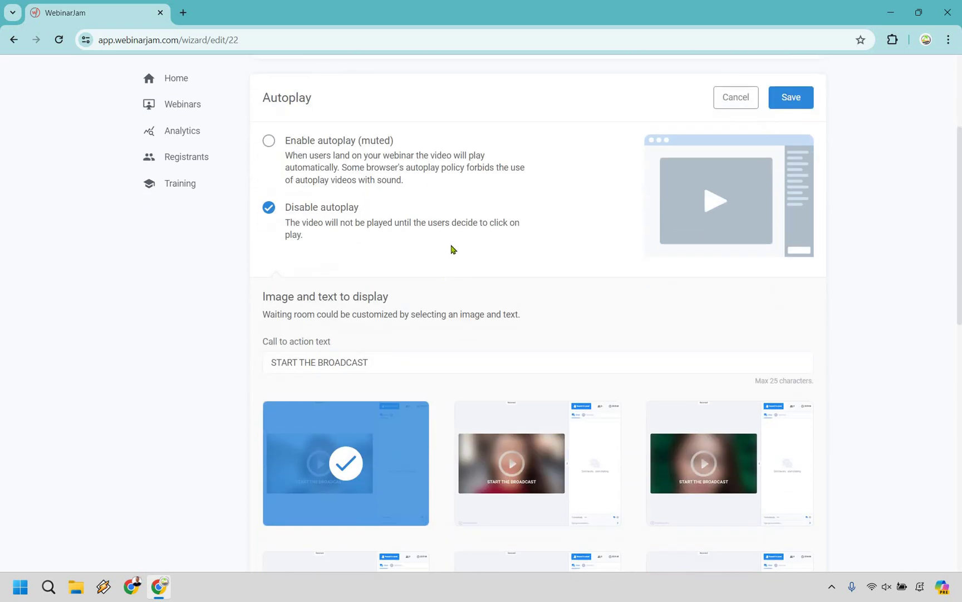
scroll(476, 291, "down", 2)
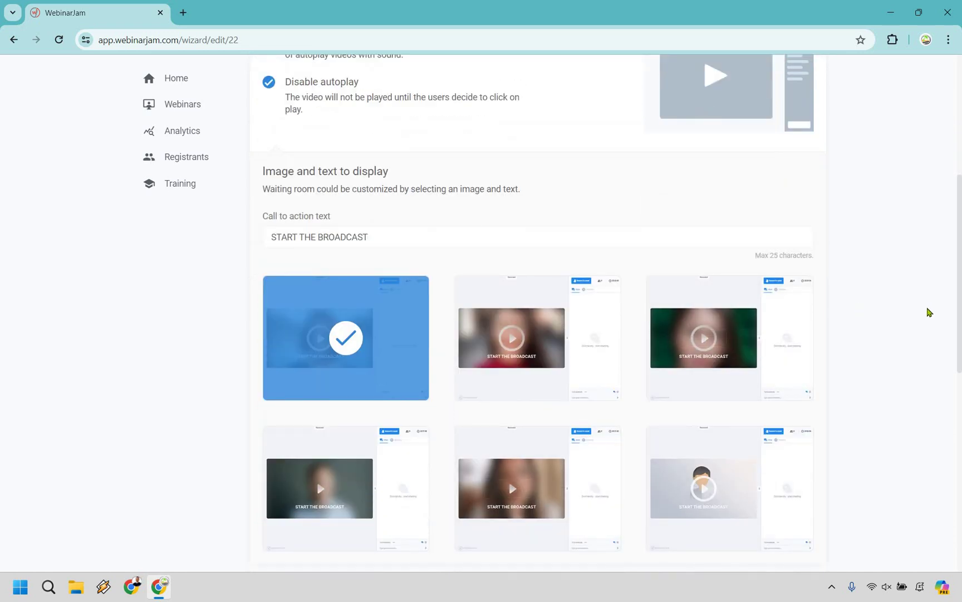
scroll(929, 311, "up", 2)
scroll(612, 290, "down", 3)
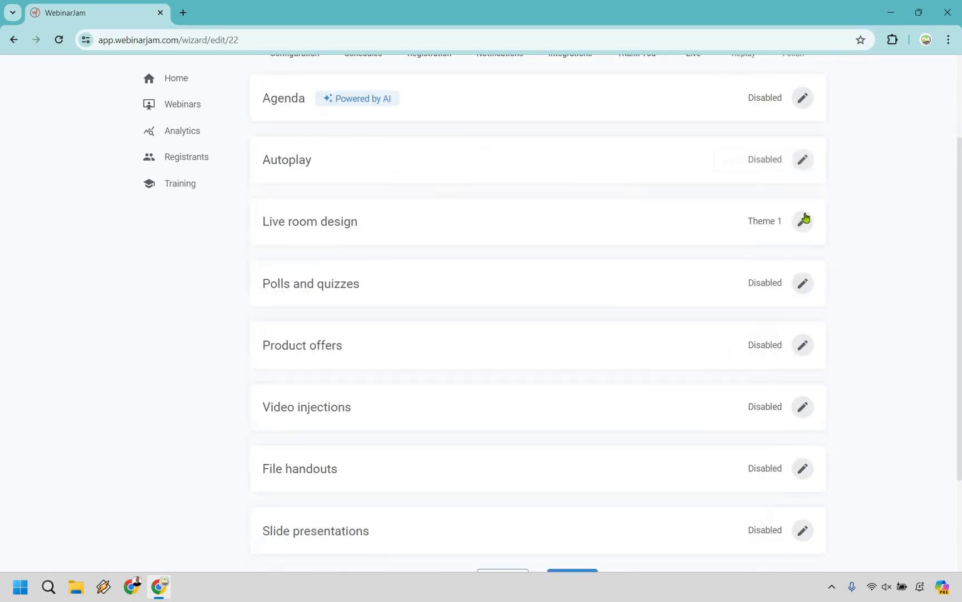
- Try several live room themes and colors, and save the design as Template 5 with the blue theme color
left_click(803, 220)
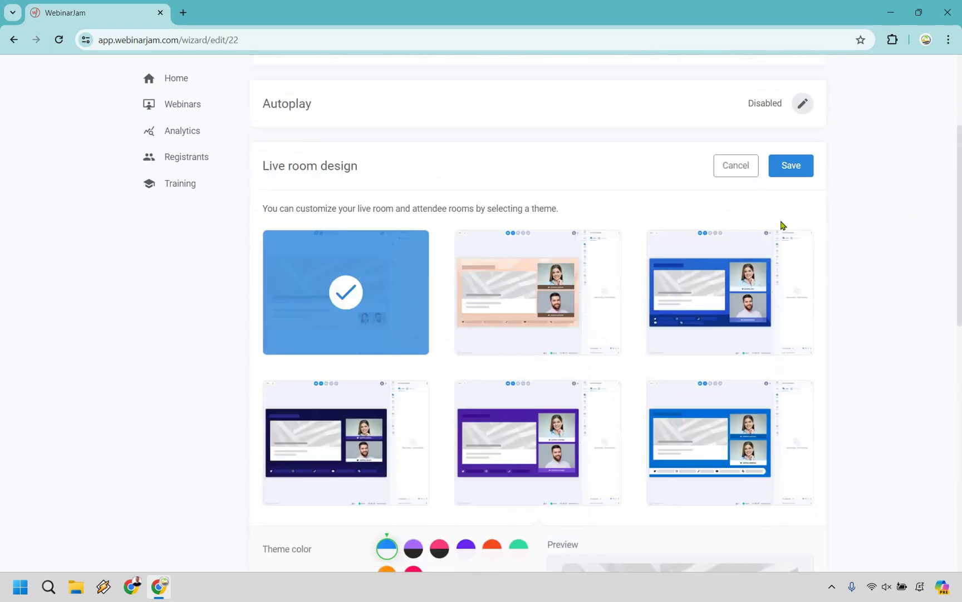
scroll(781, 225, "down", 1)
left_click(731, 223)
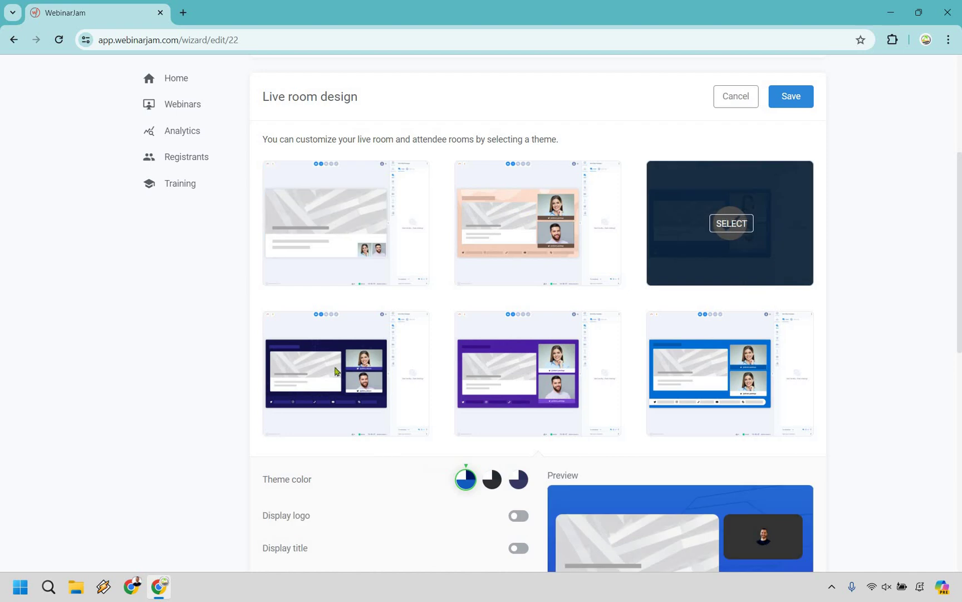
left_click(335, 371)
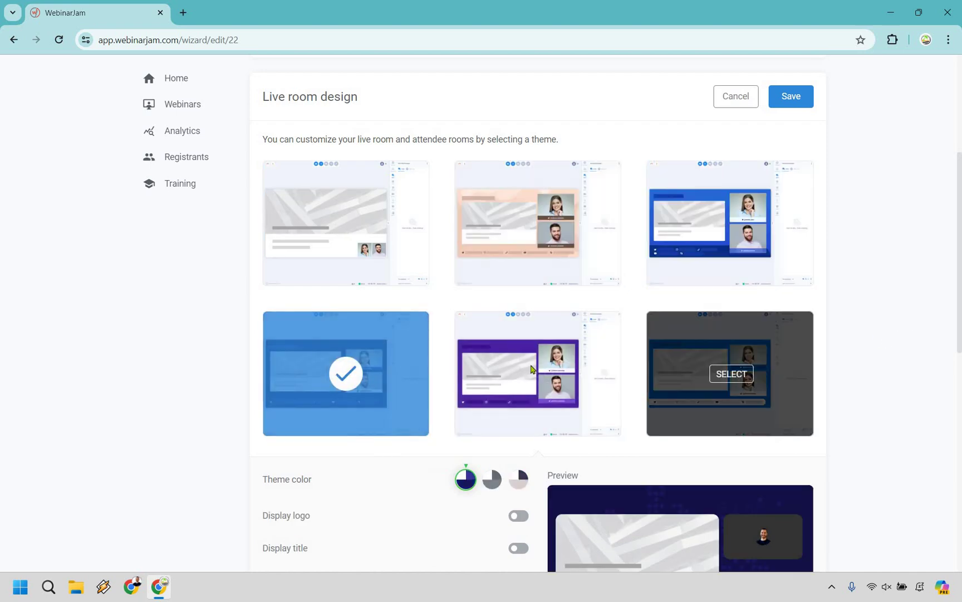
left_click(731, 373)
scroll(732, 373, "down", 2)
left_click(492, 478)
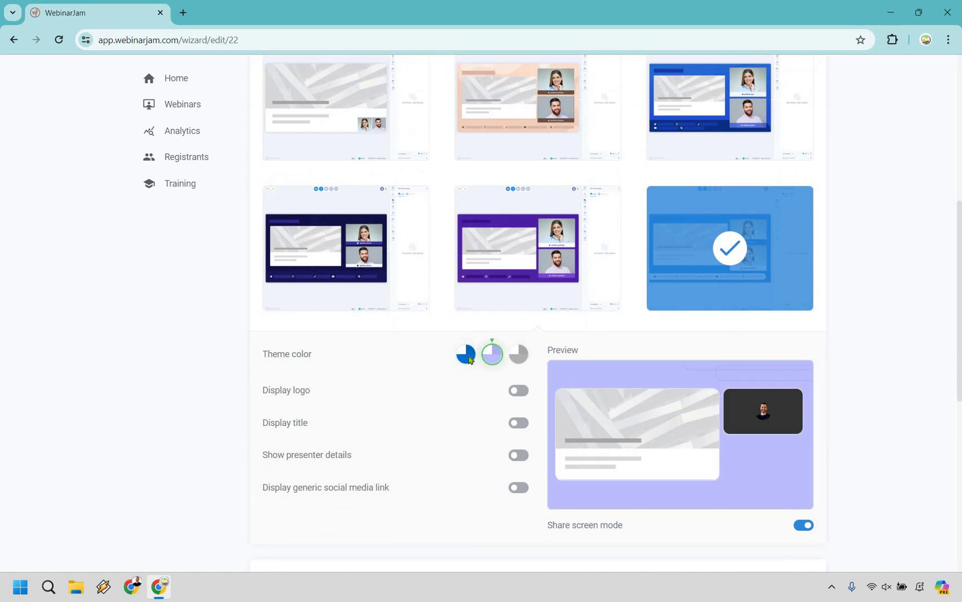
left_click(469, 357)
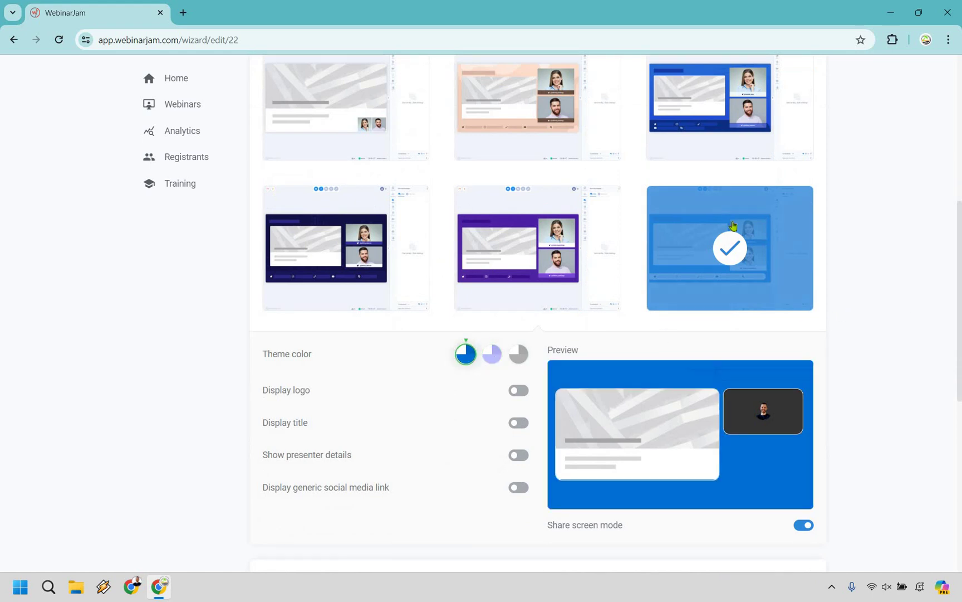
scroll(828, 225, "up", 2)
left_click(807, 209)
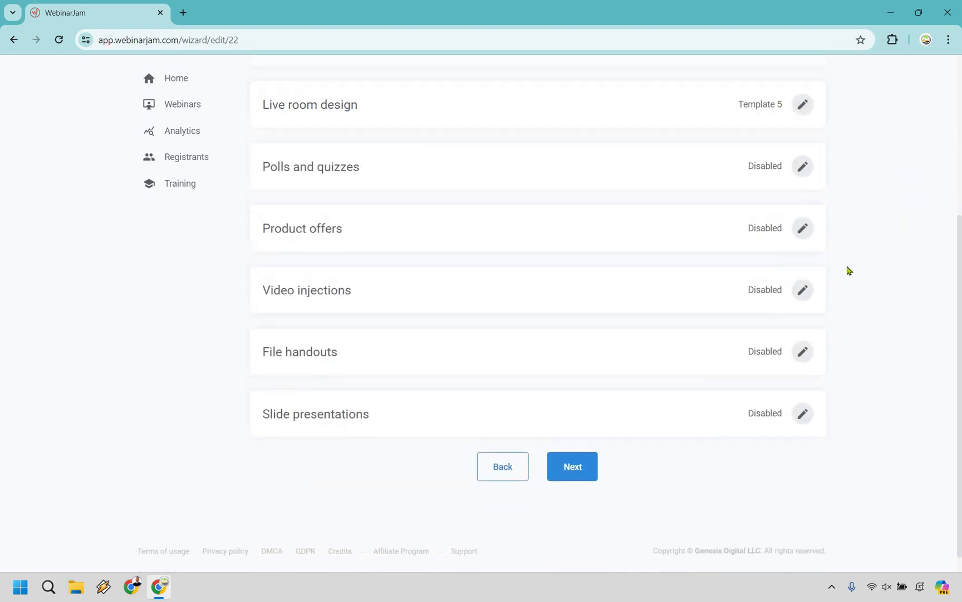
- Look at the polls and quizzes settings and save them without adding a poll
scroll(825, 276, "up", 2)
key("Tab")
key("Return")
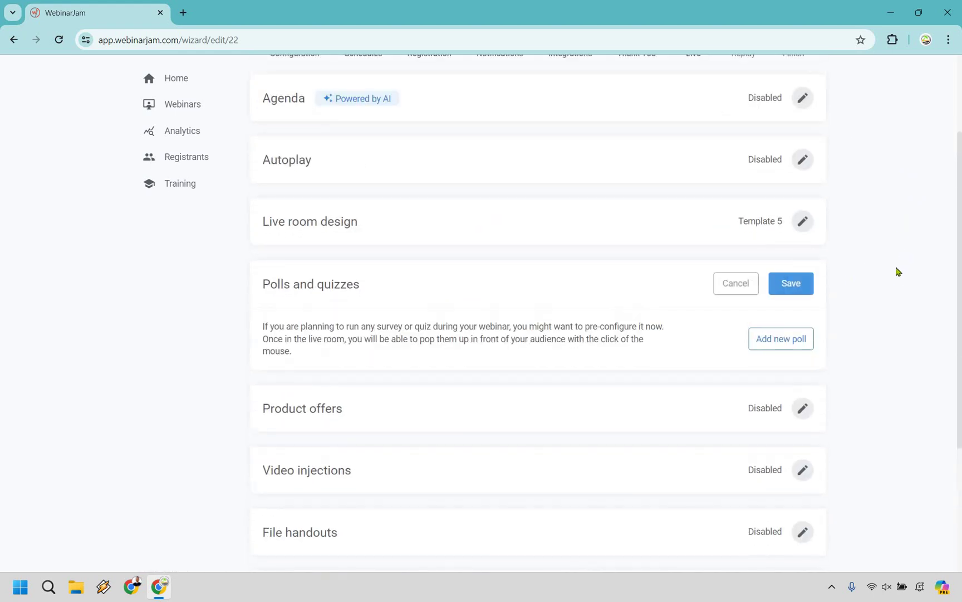
left_click(796, 287)
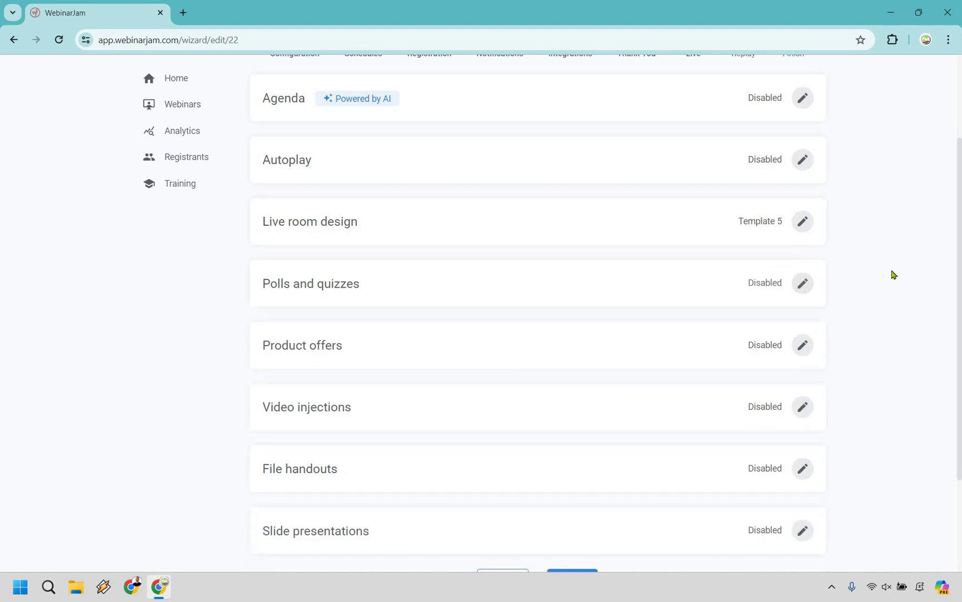
- Open the product offers settings, examine the blank new-offer form, and close it without creating an offer
key("Tab")
key("Return")
scroll(824, 273, "down", 2)
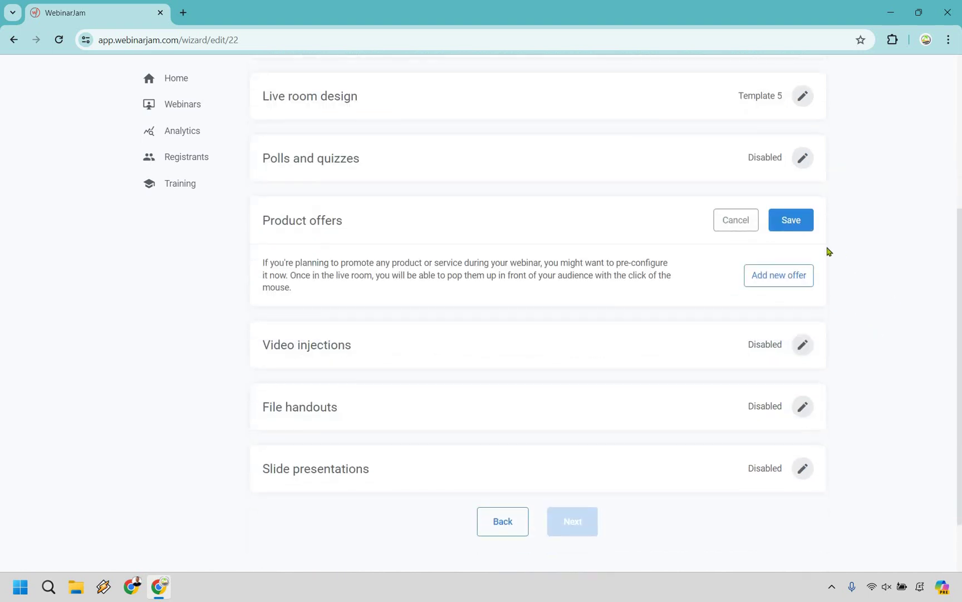
key("Return")
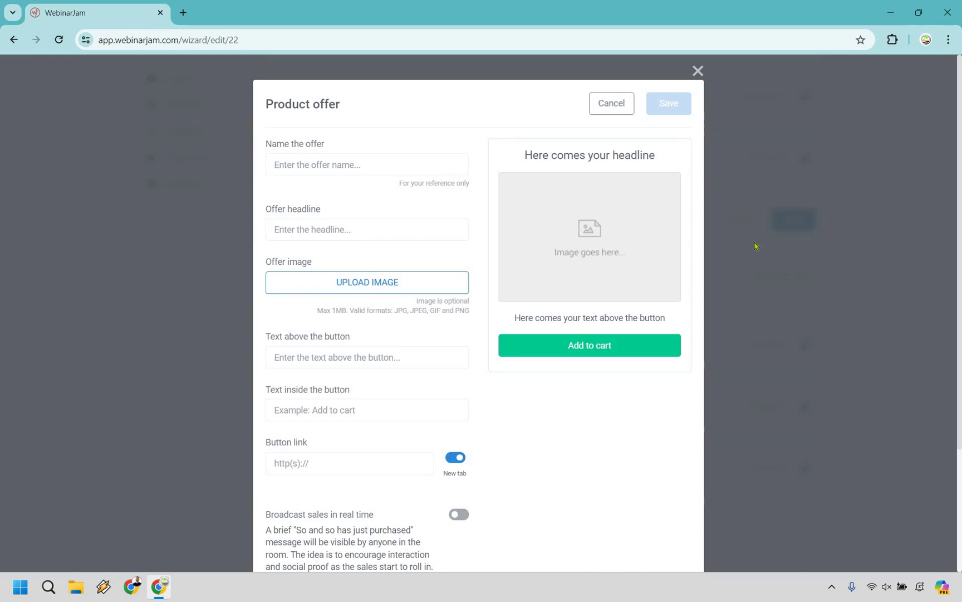
scroll(820, 247, "down", 2)
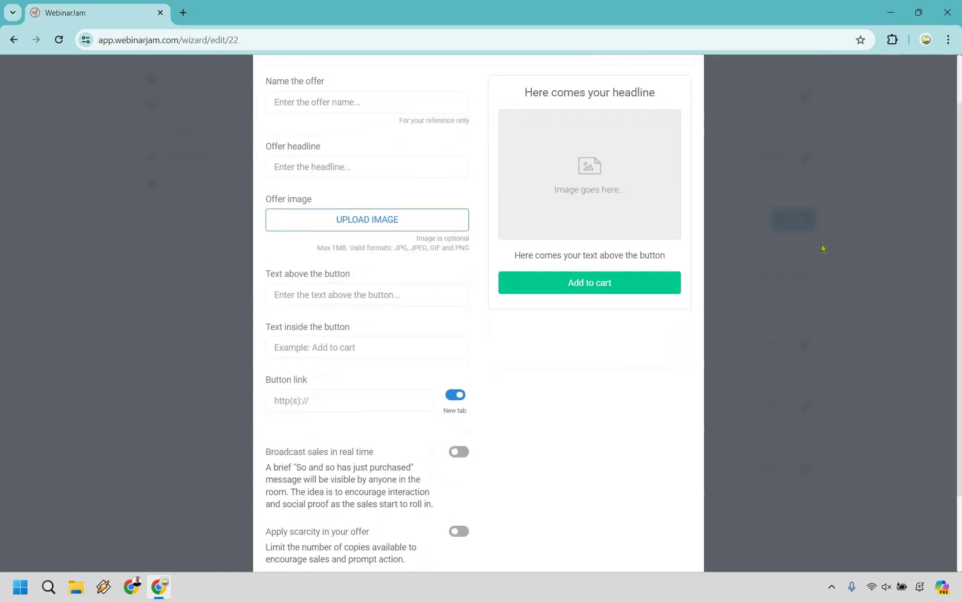
scroll(823, 248, "up", 2)
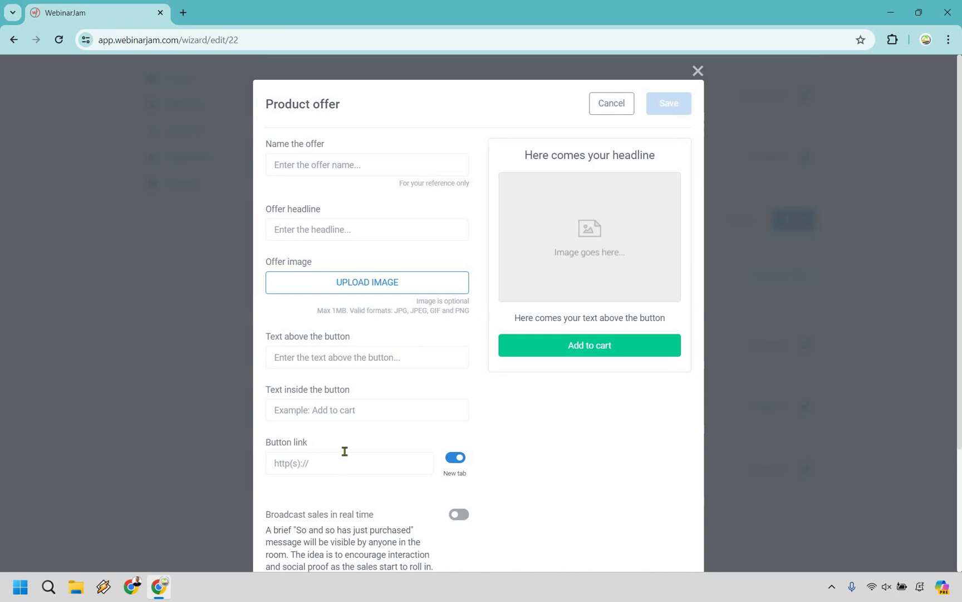
left_click(914, 256)
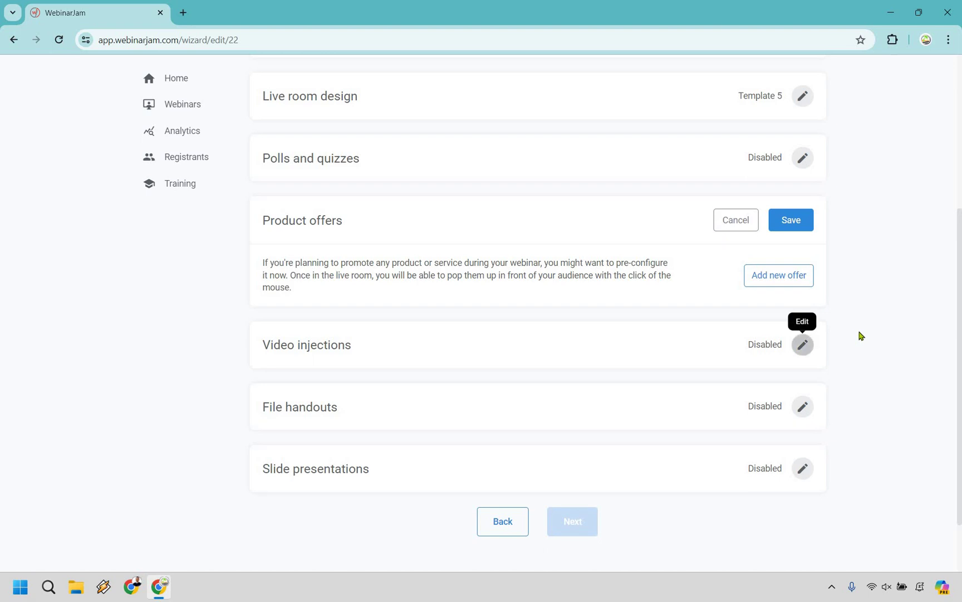
- Save the product offers, video injections and slide presentations sections without adding any items to them
scroll(867, 298, "down", 1)
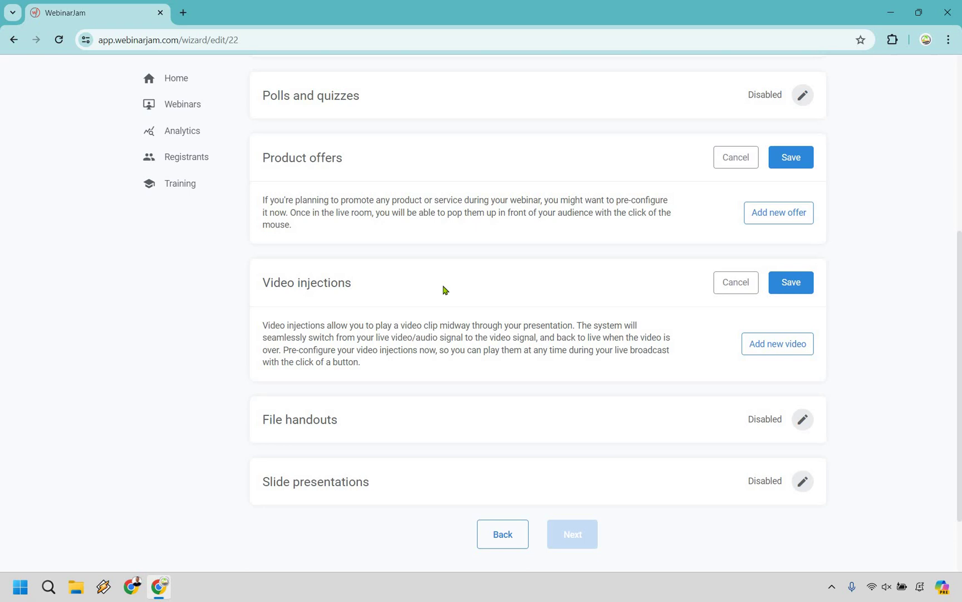
left_click(793, 162)
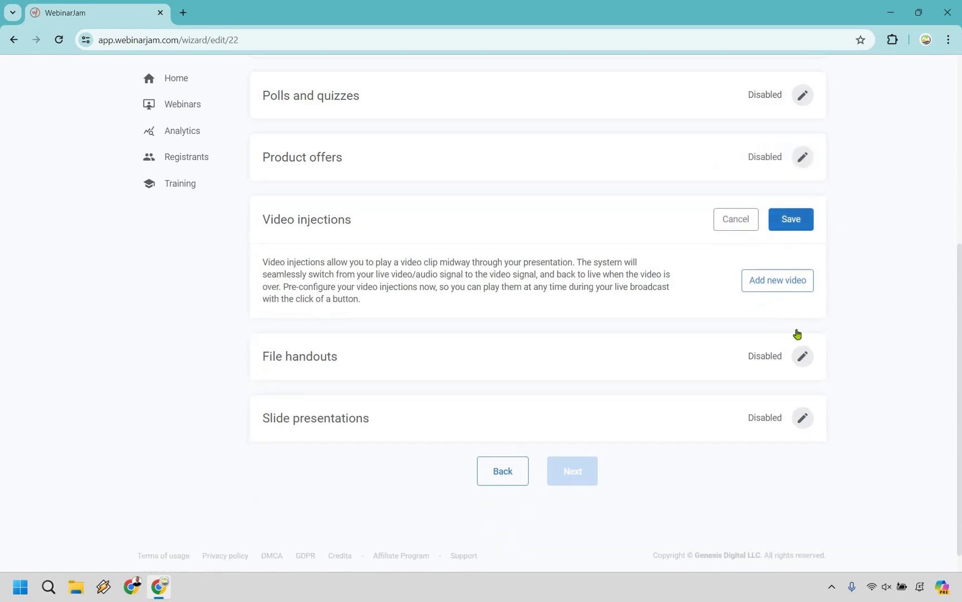
left_click(803, 391)
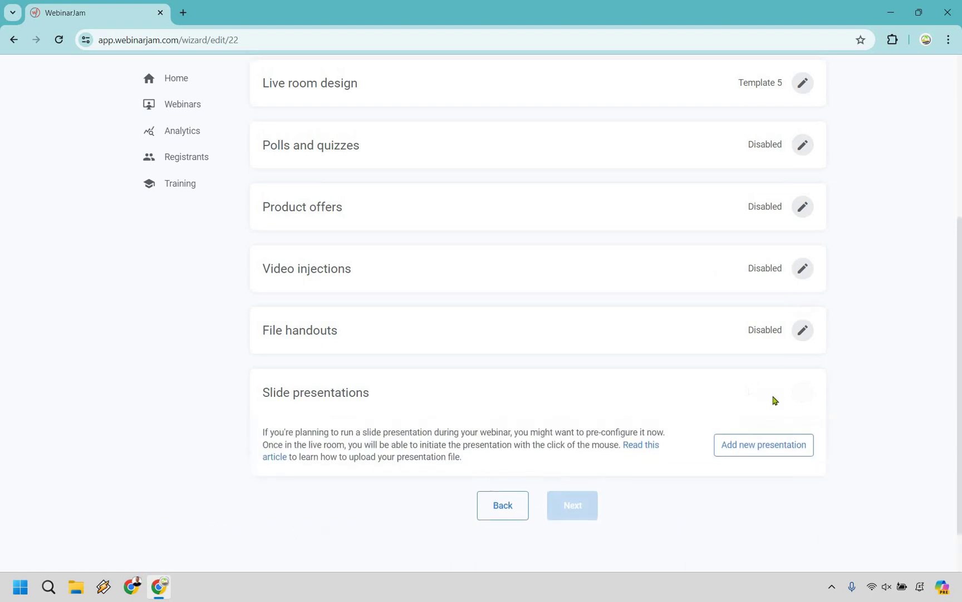
left_click(785, 396)
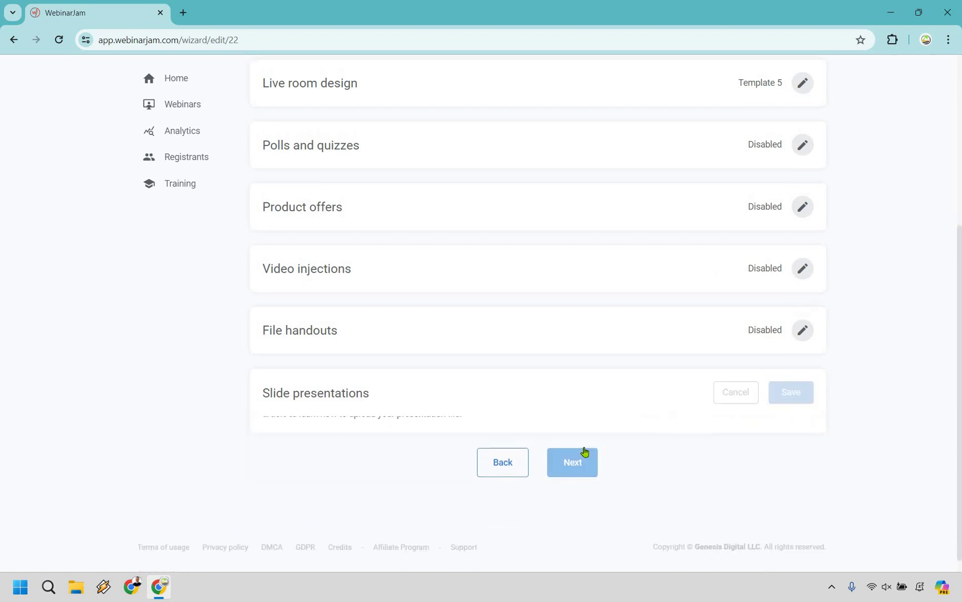
- Continue to the replay stage, save it with replay page access disallowed, and finish creating the webinar
key("Return")
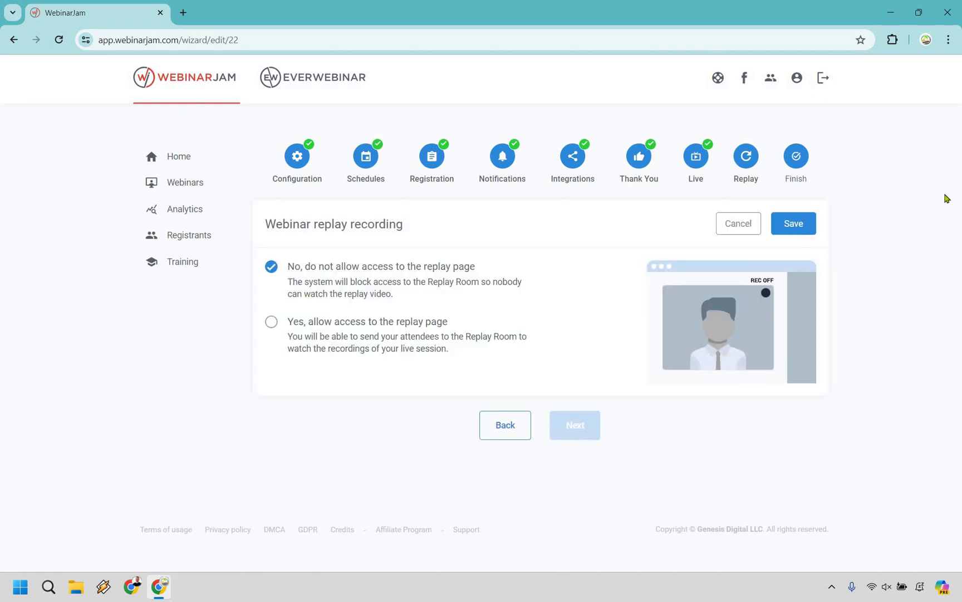
left_click(802, 226)
key("Return")
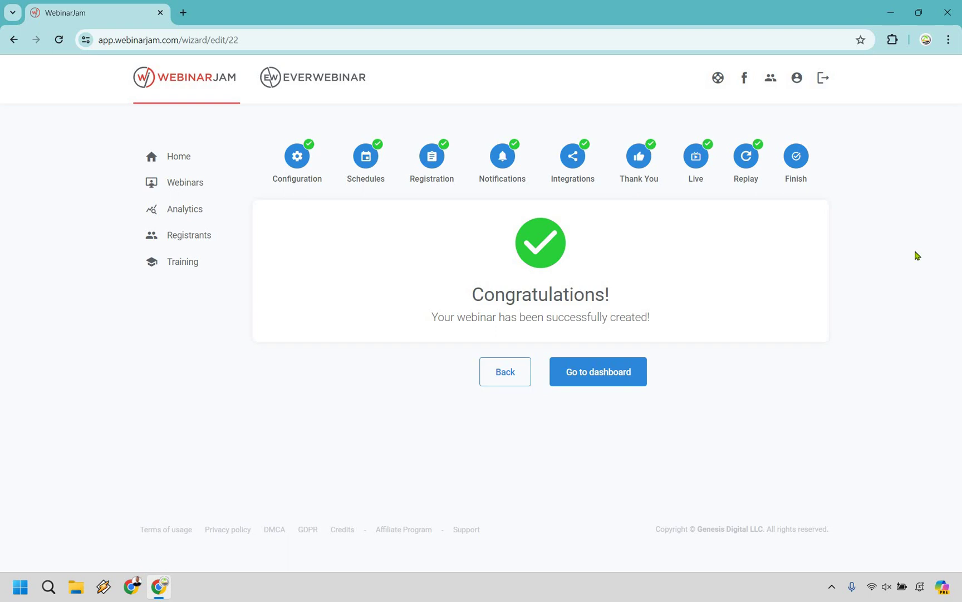
- Open the WebinarJam website in a new tab and examine the discount code WJ35OFF in the promotional banner
left_click(183, 12)
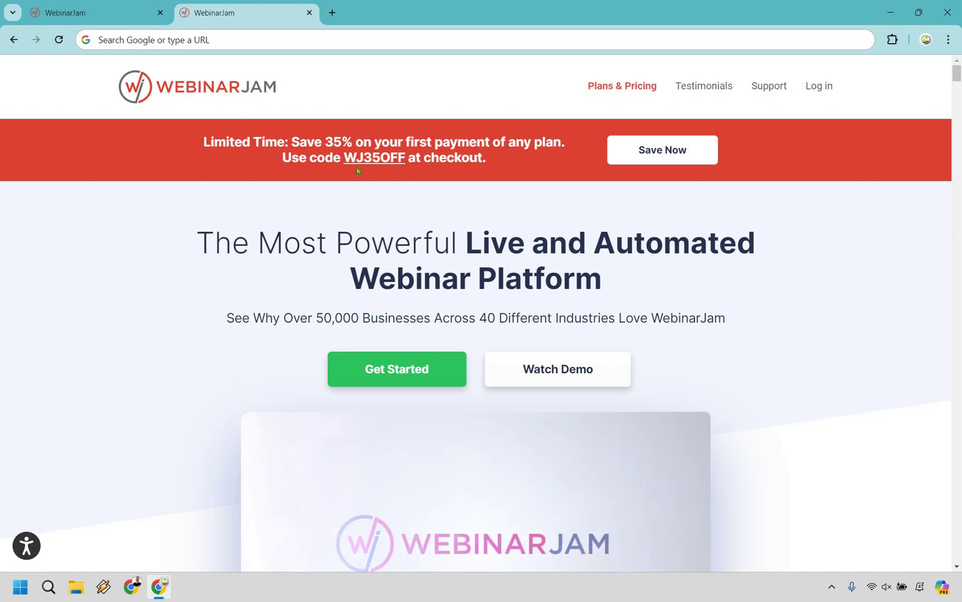
left_click_drag(344, 156, 403, 151)
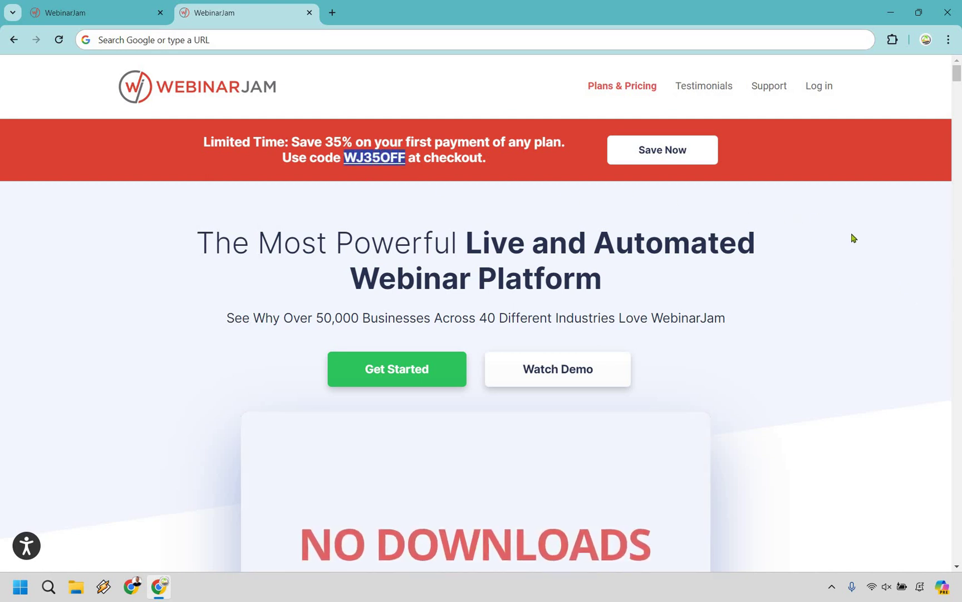
left_click(890, 273)
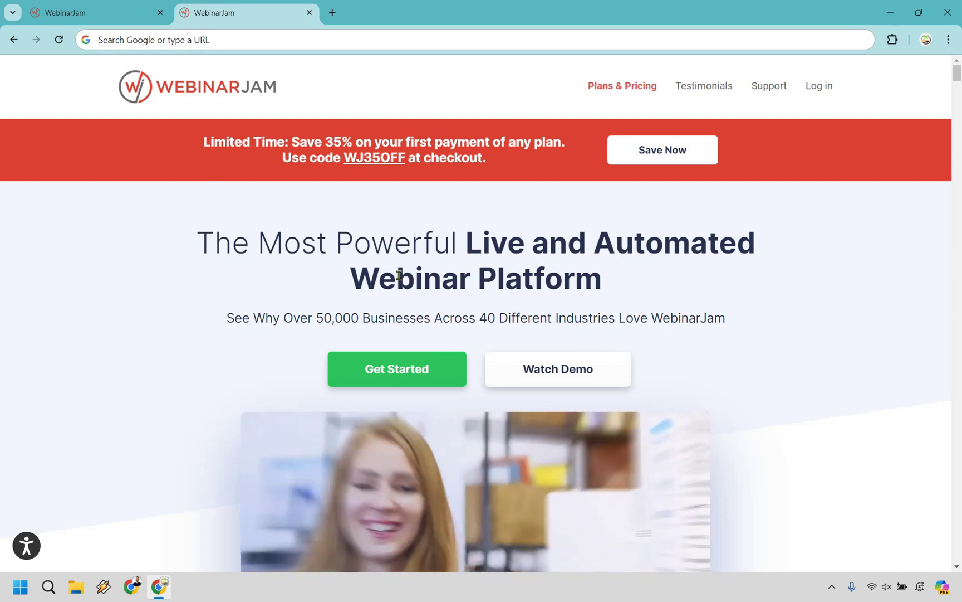
- Open the WebinarJam plans page and examine the monthly prices and attendee limits of the plans
left_click(395, 369)
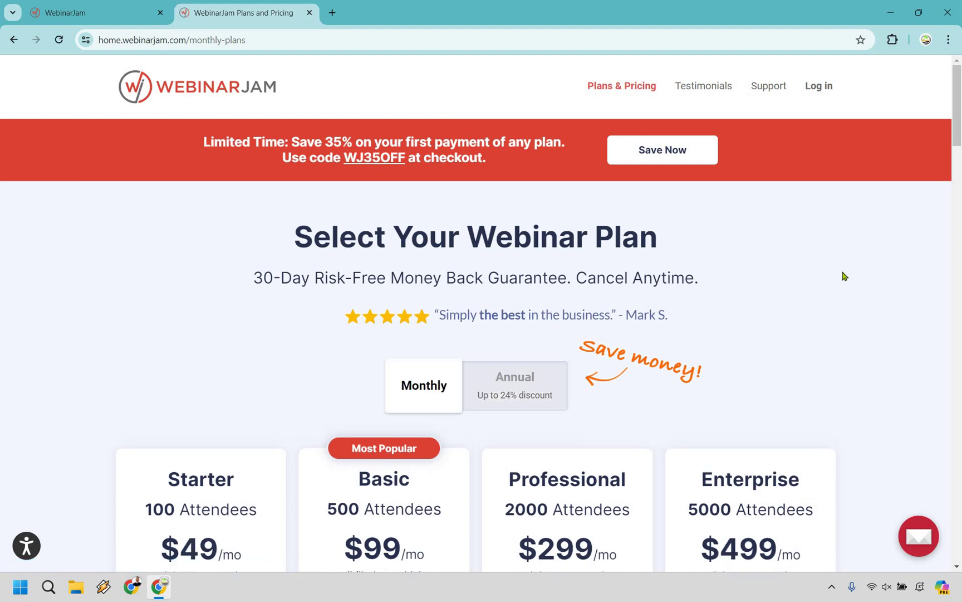
scroll(834, 203, "down", 2)
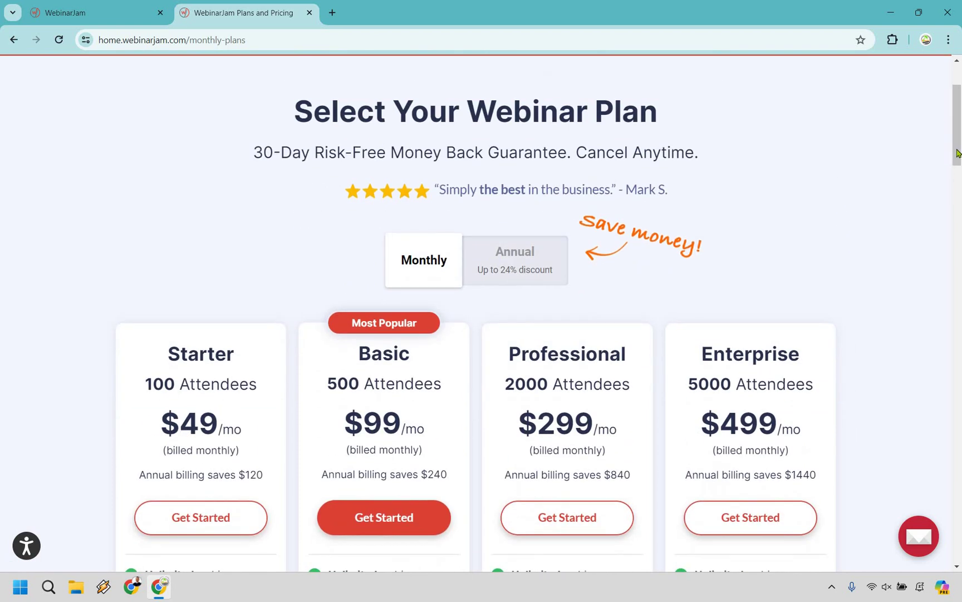
mouse_move(689, 4)
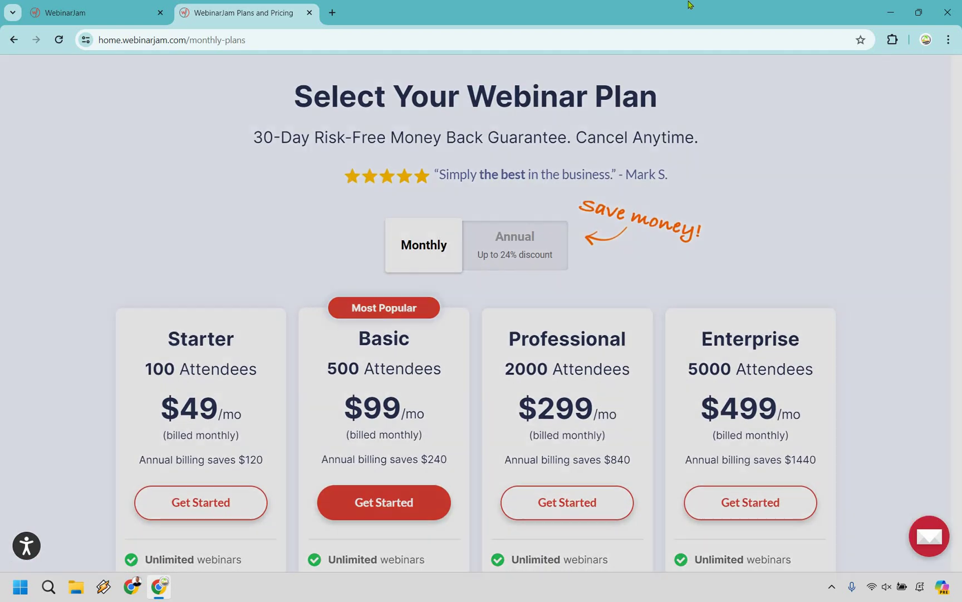